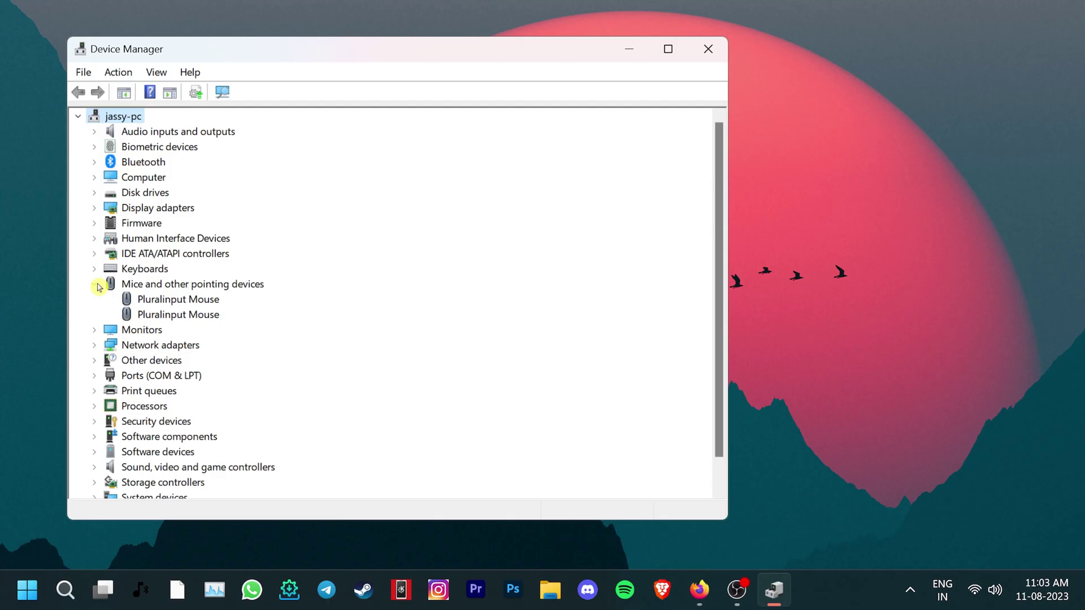
- Choose Update driver on the Pluralinput Mouse so the driver search options appear
left_click(209, 299)
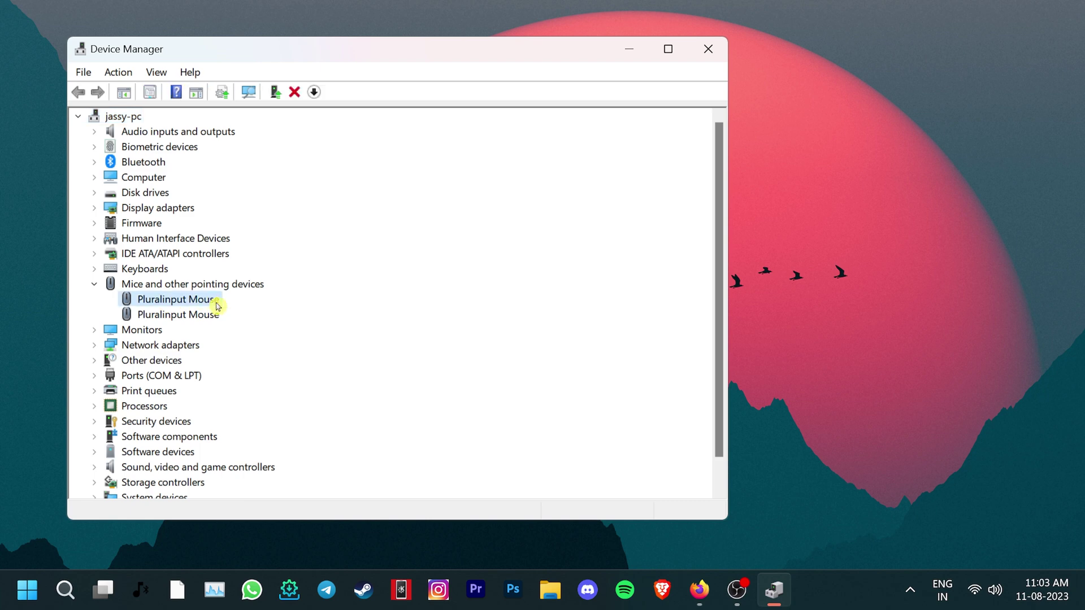
right_click(221, 306)
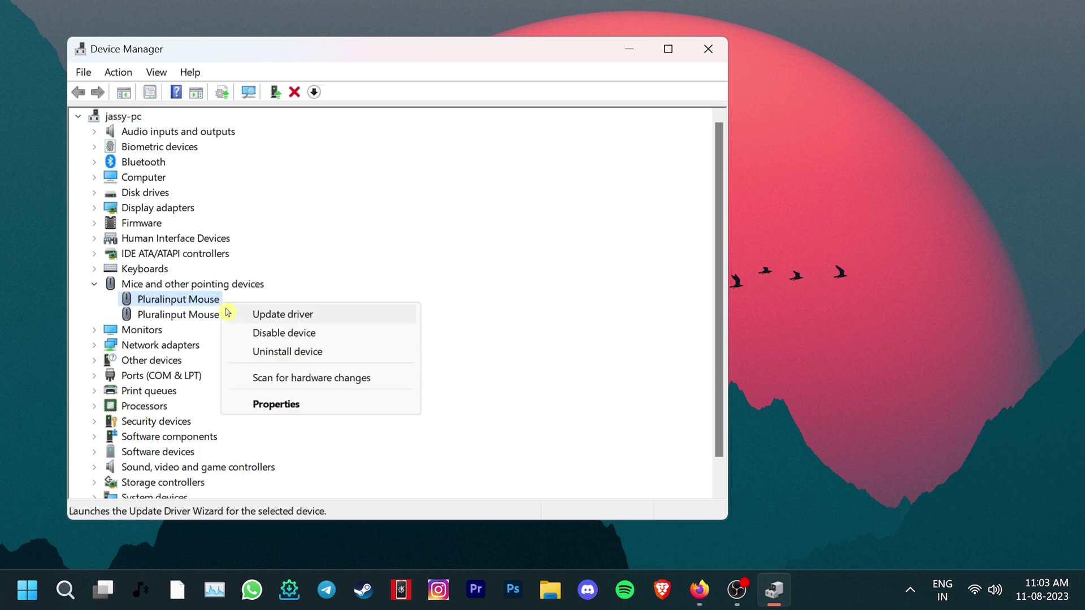
left_click(332, 314)
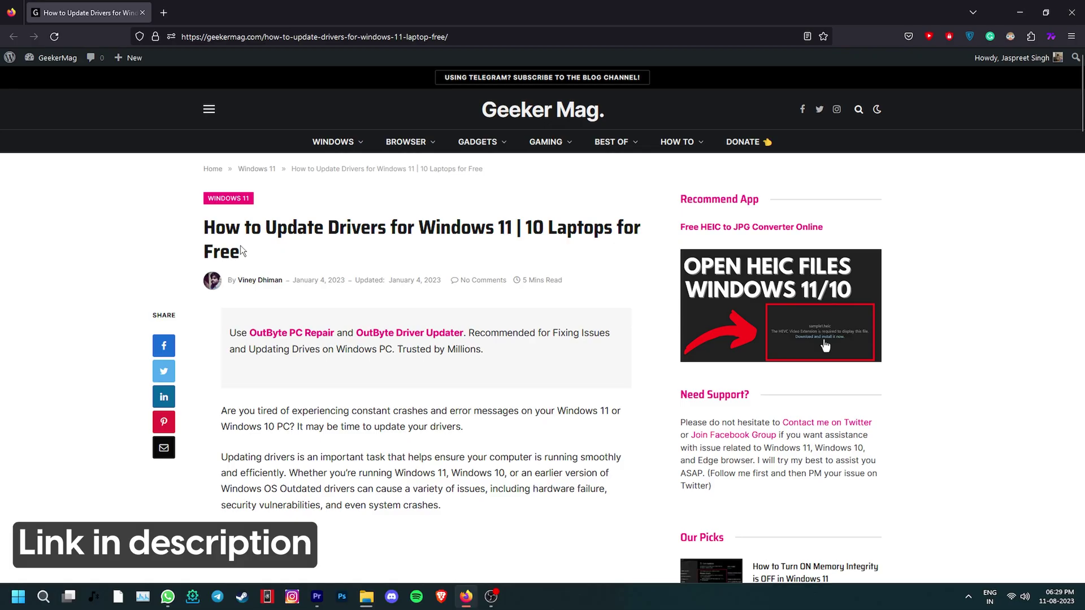
- Highlight the Geeker Mag article title and scroll down to its Windows Update driver steps
left_click_drag(242, 252, 207, 226)
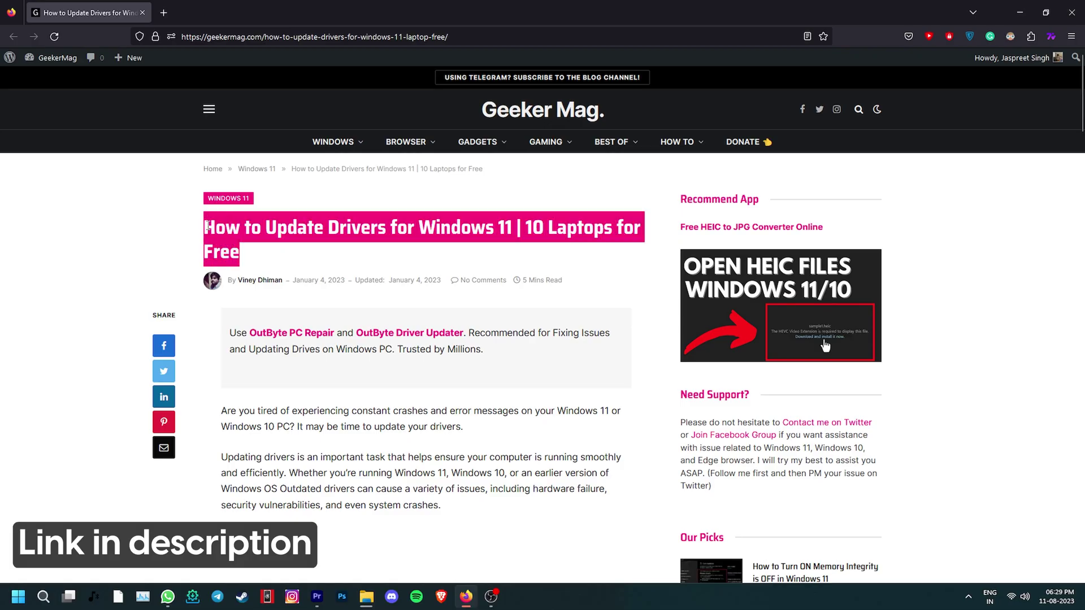
scroll(144, 266, "down", 3)
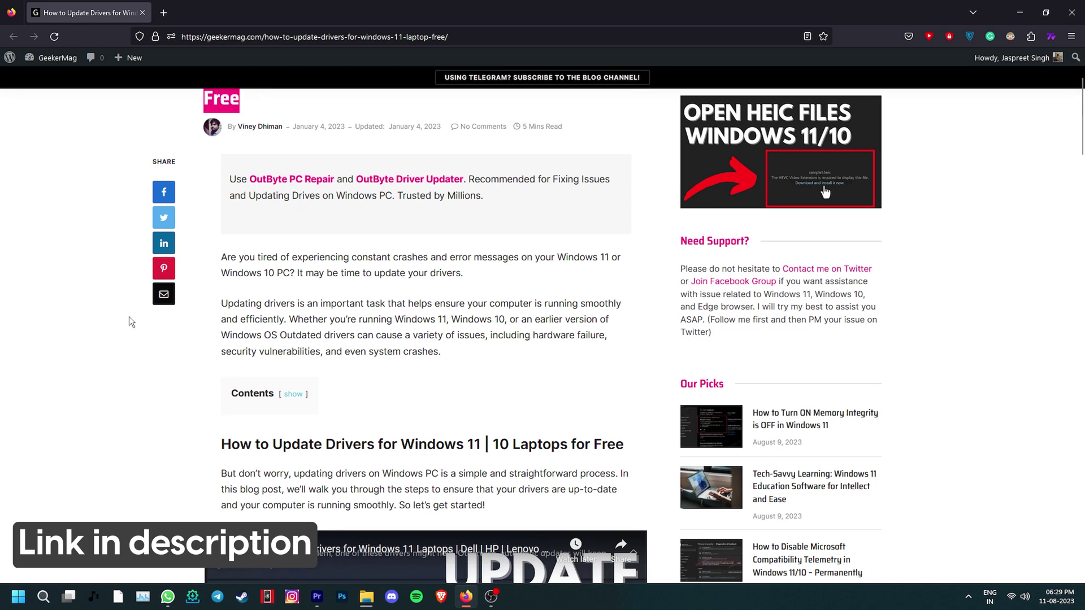
scroll(130, 318, "down", 4)
scroll(134, 322, "down", 5)
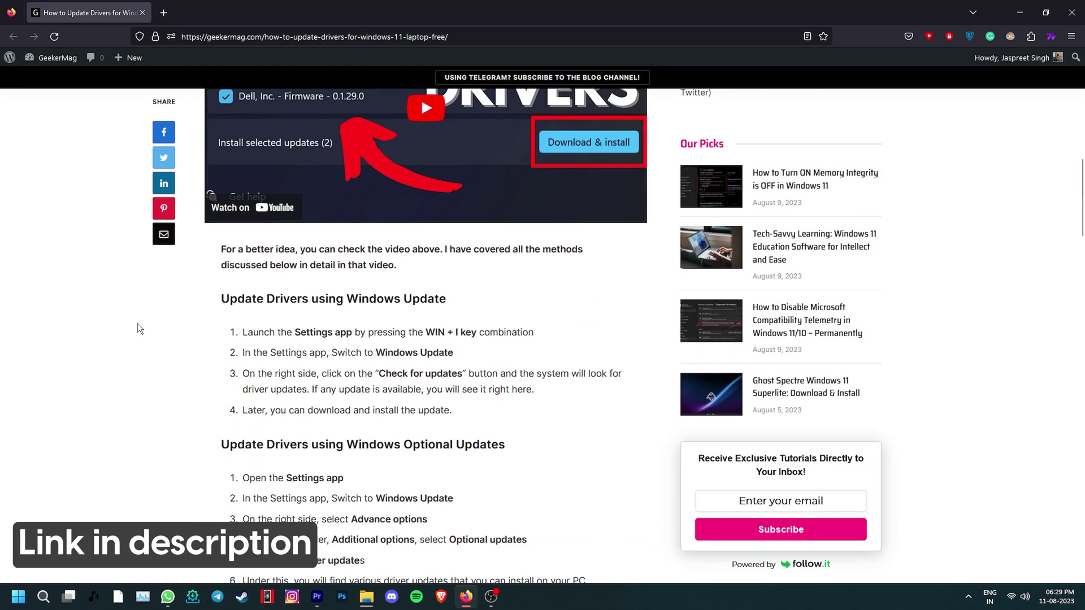
scroll(139, 322, "down", 5)
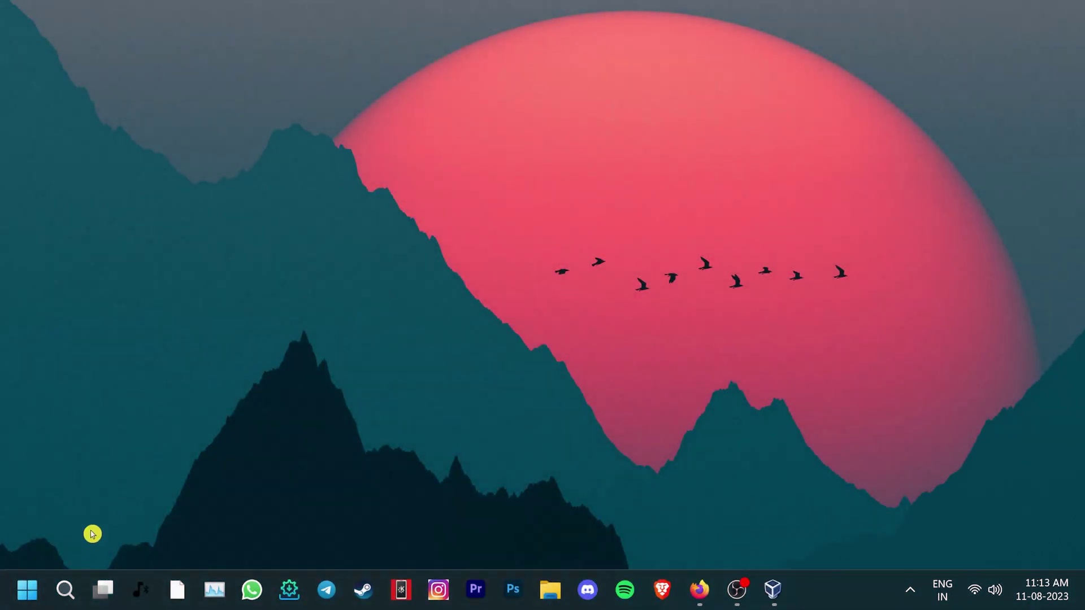
- Launch Command Prompt as administrator from search and run sfc /scannow
left_click(64, 590)
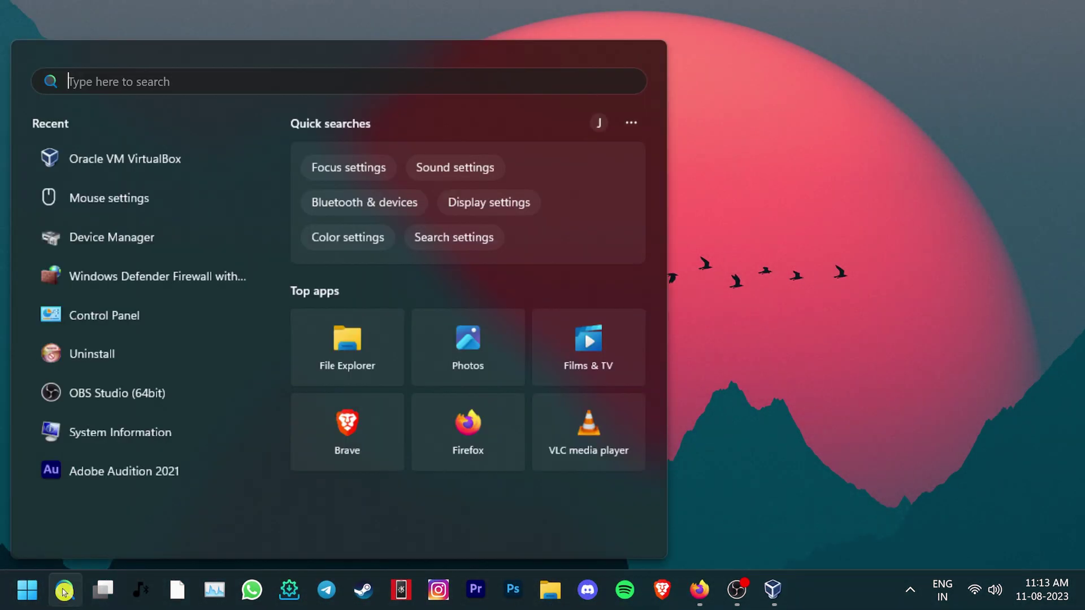
type("command")
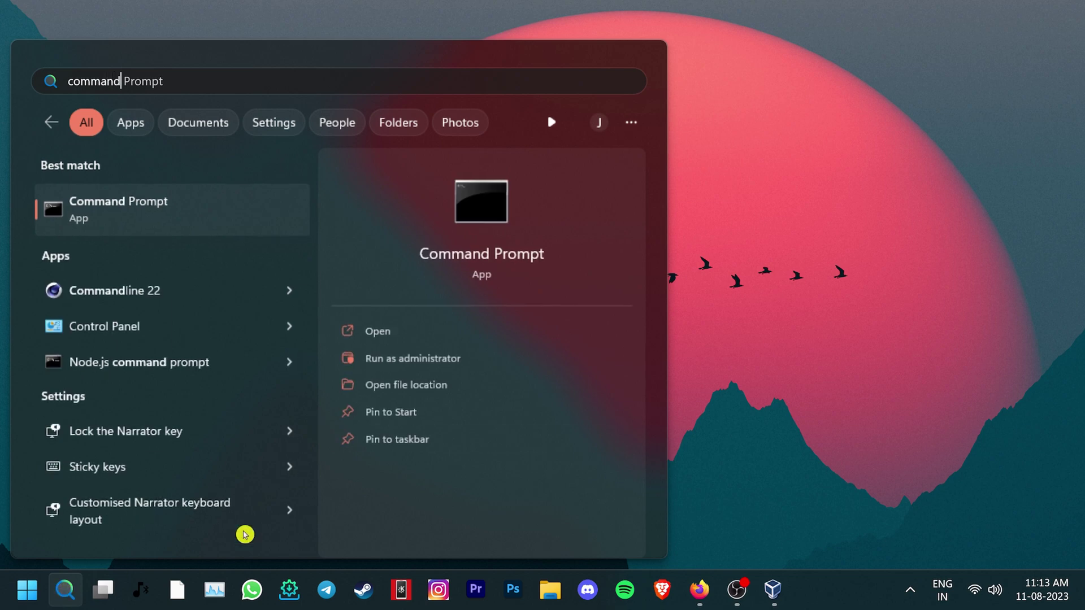
right_click(161, 209)
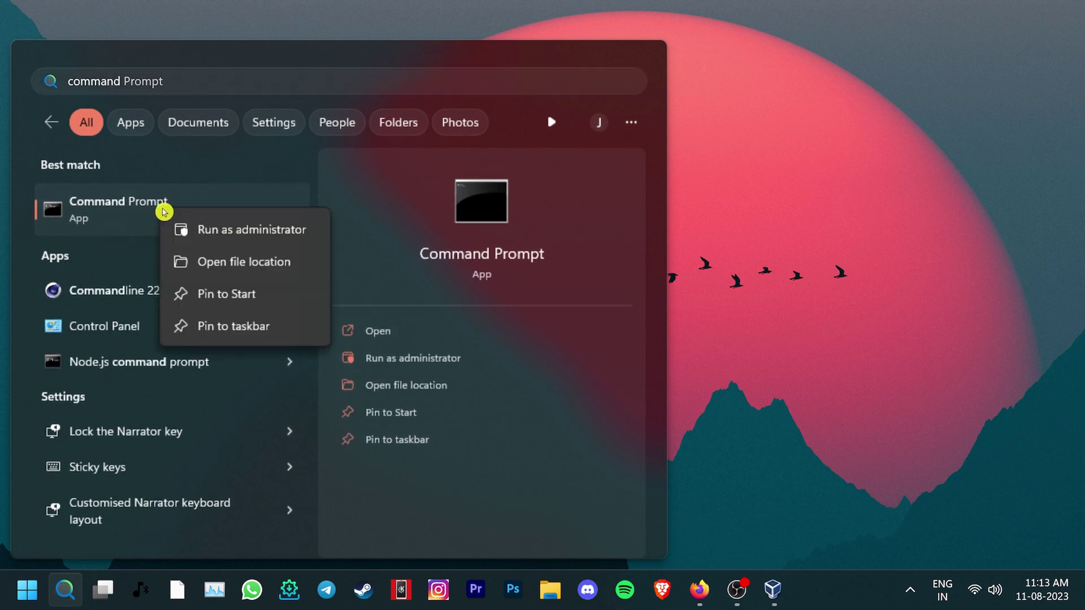
left_click(243, 232)
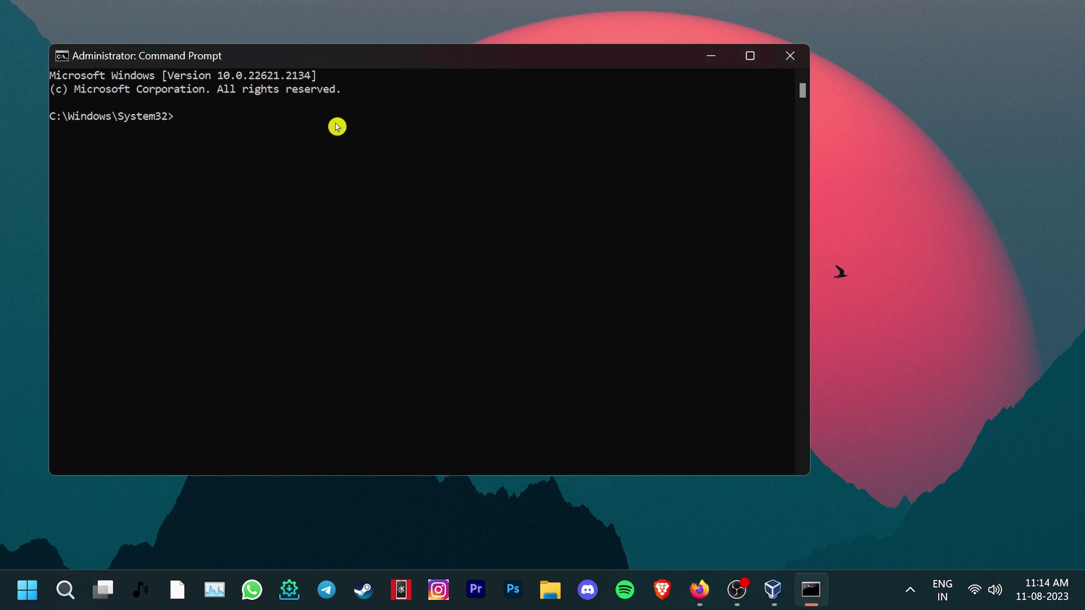
type("sfc")
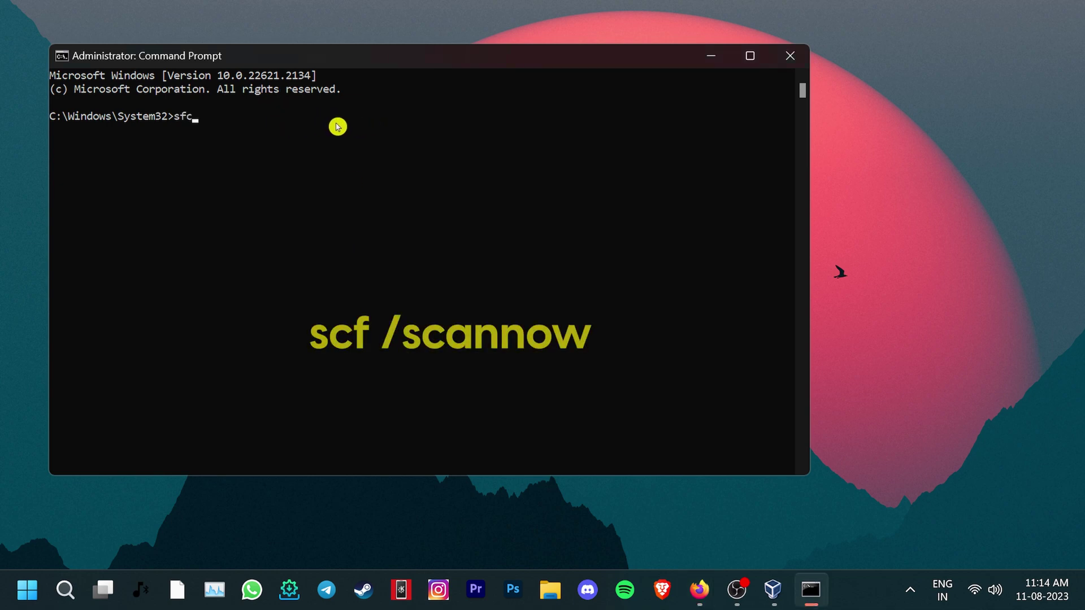
type(" /")
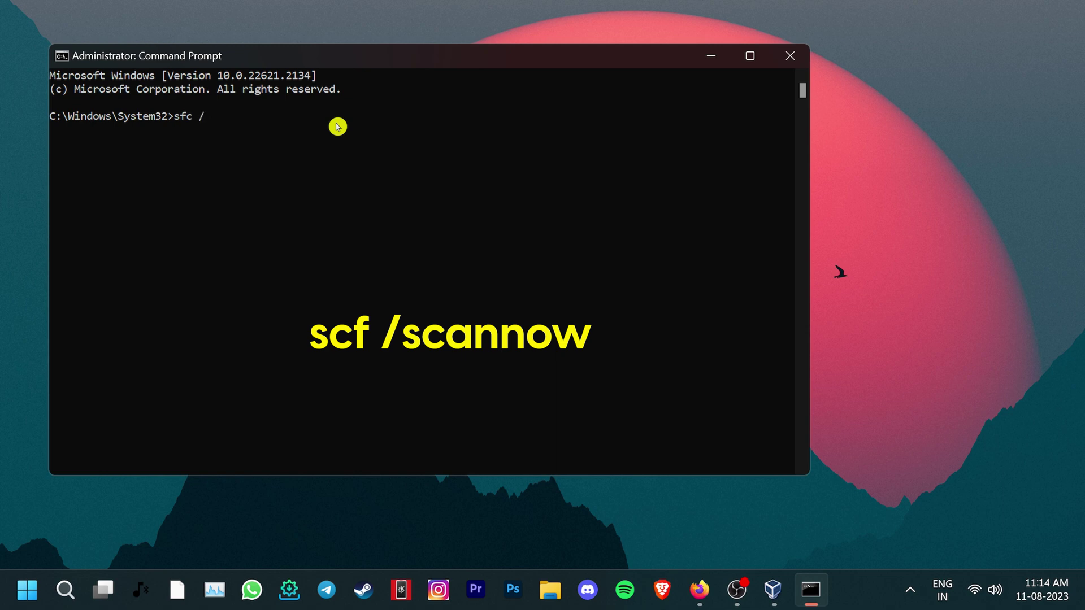
type("scannow")
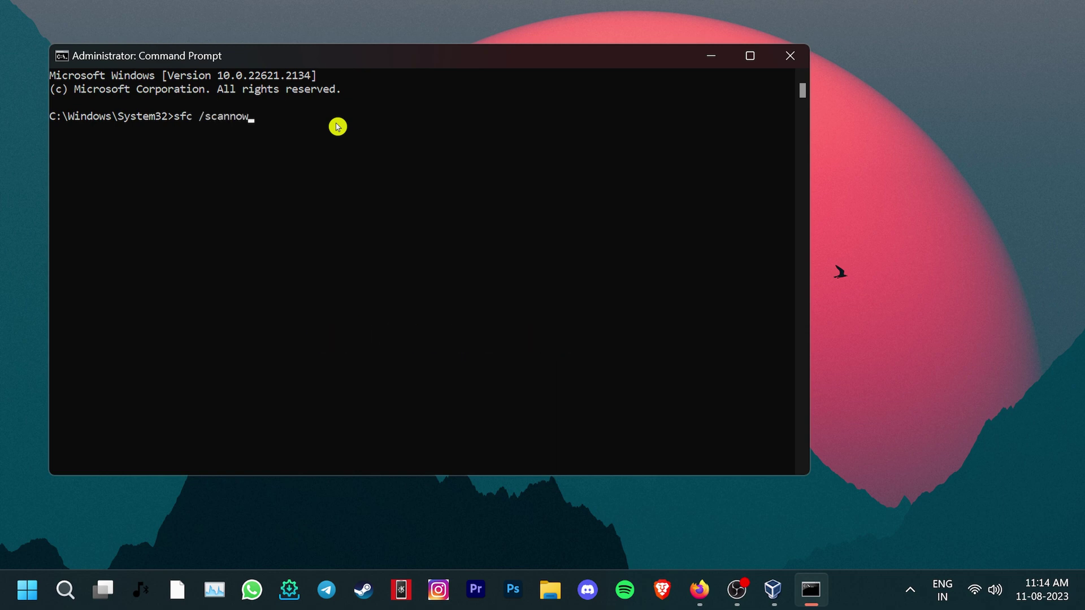
key("Return")
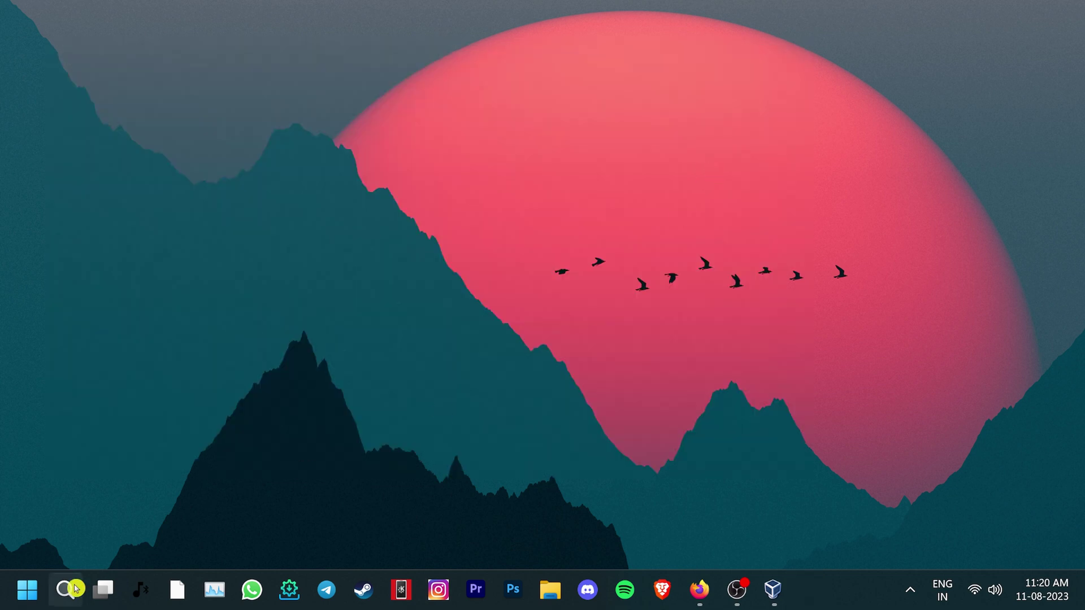
- Search for 'command' and launch Command Prompt as administrator
left_click(73, 589)
type("comm")
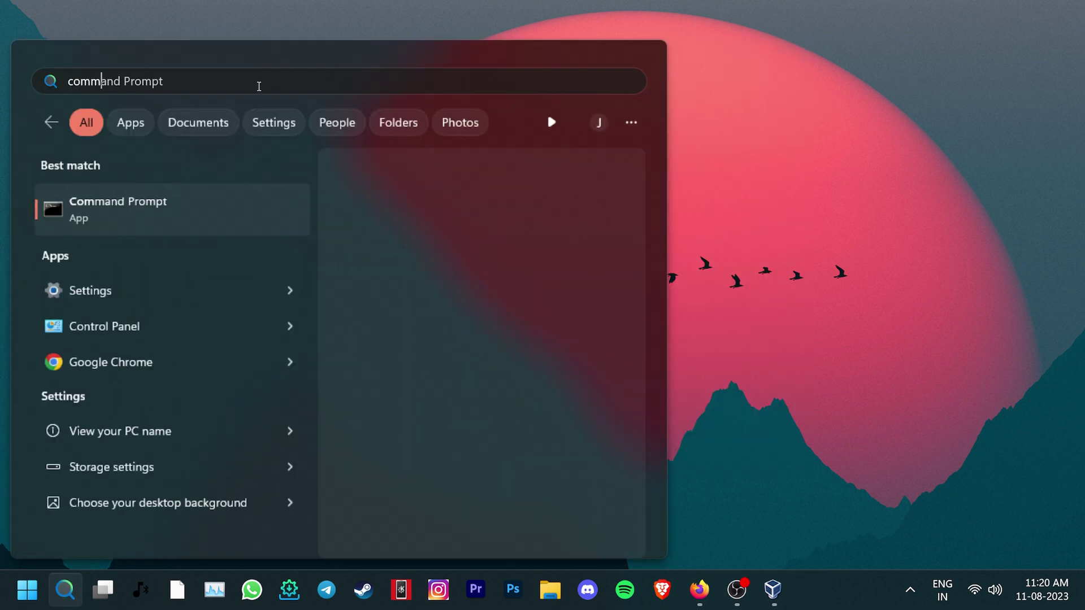
type("and")
left_click(148, 228)
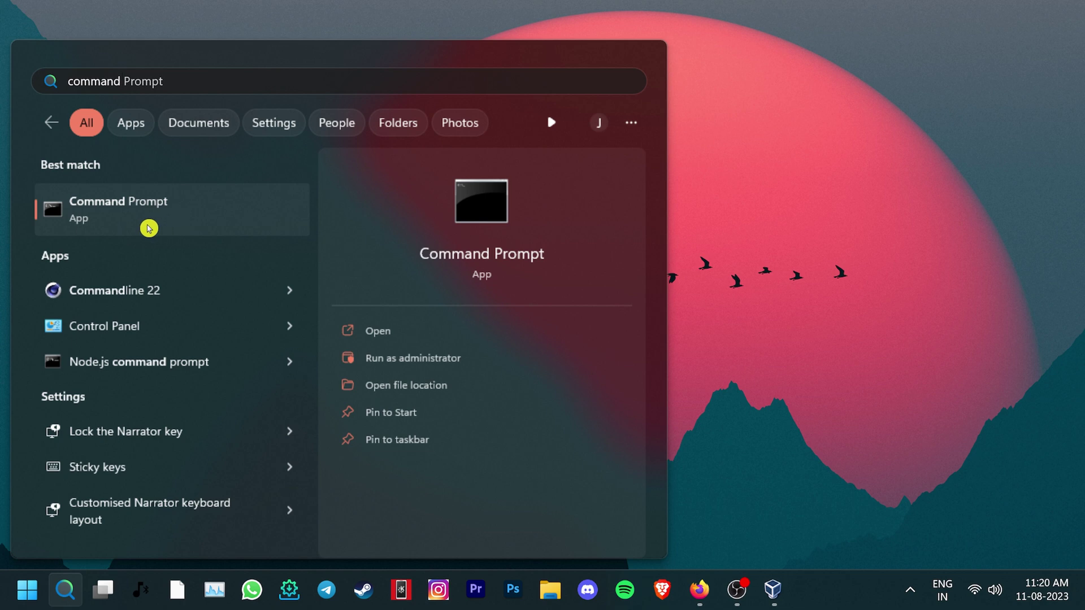
right_click(149, 228)
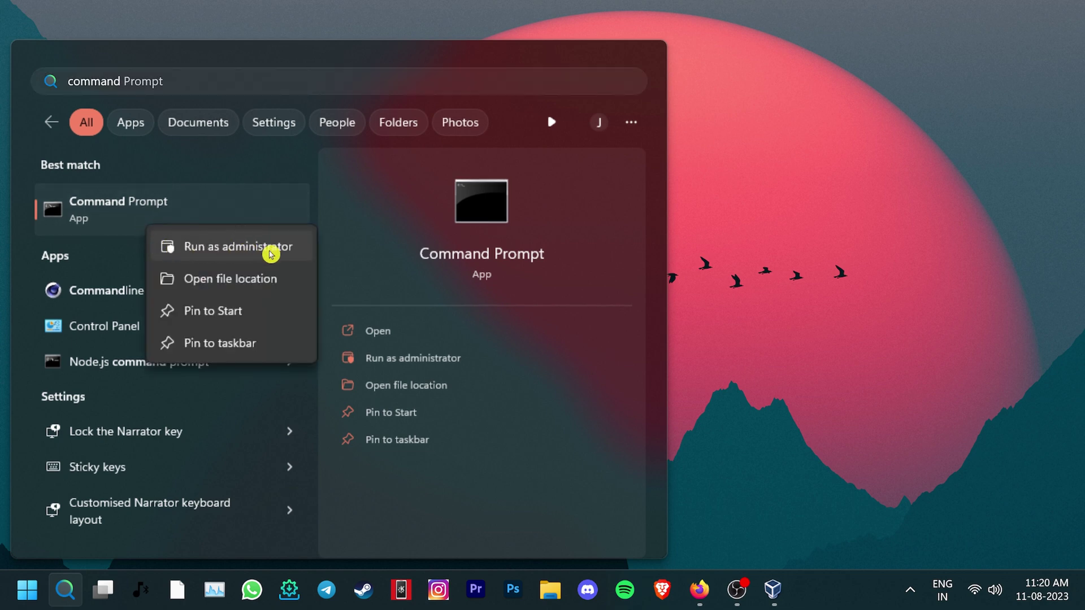
left_click(305, 255)
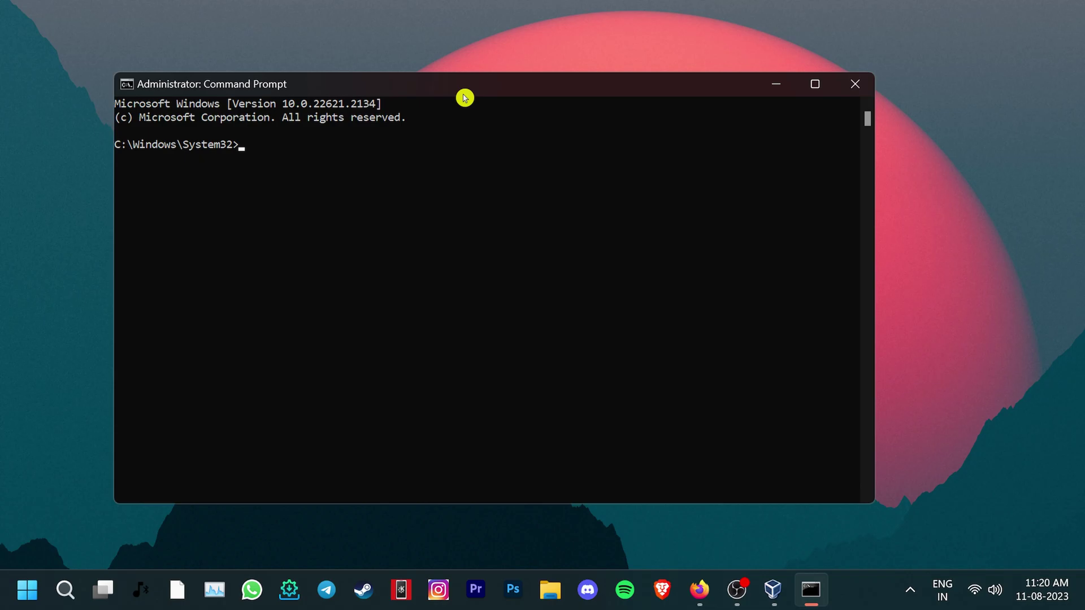
- Run DISM /Online /Cleanup-image /CheckHealth, then DISM /Online /Cleanup-image /ScanHealth
type("DISM /")
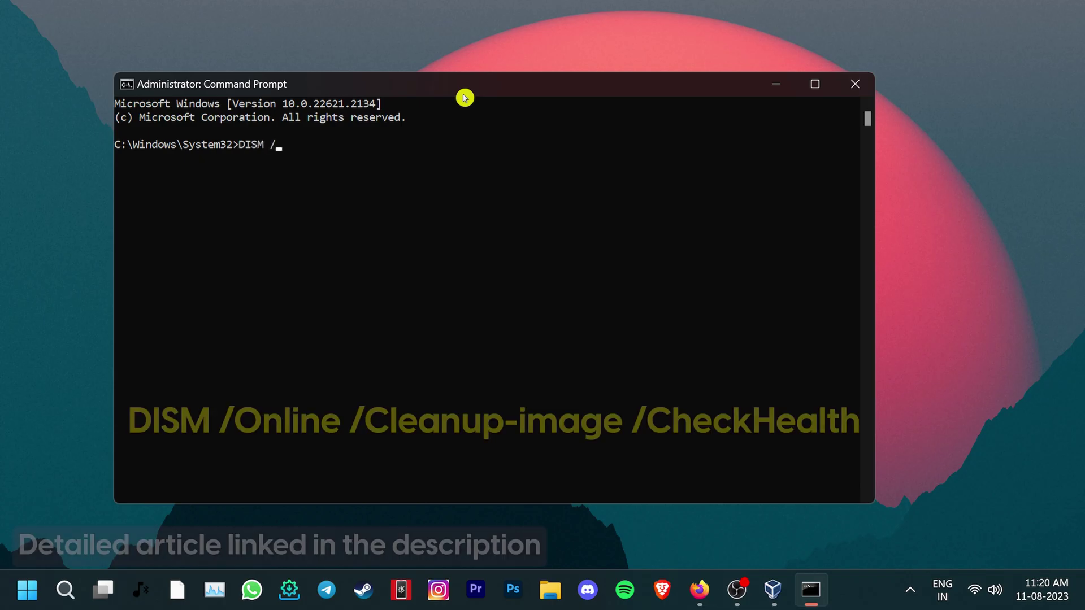
type("Online /")
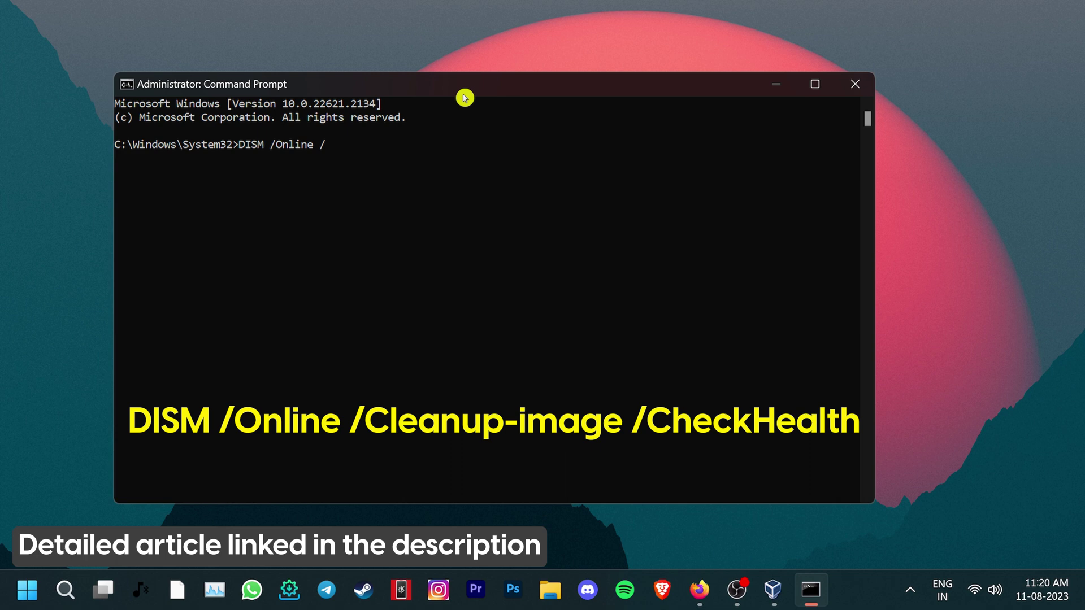
type("Cleanup-image /CheckHealth")
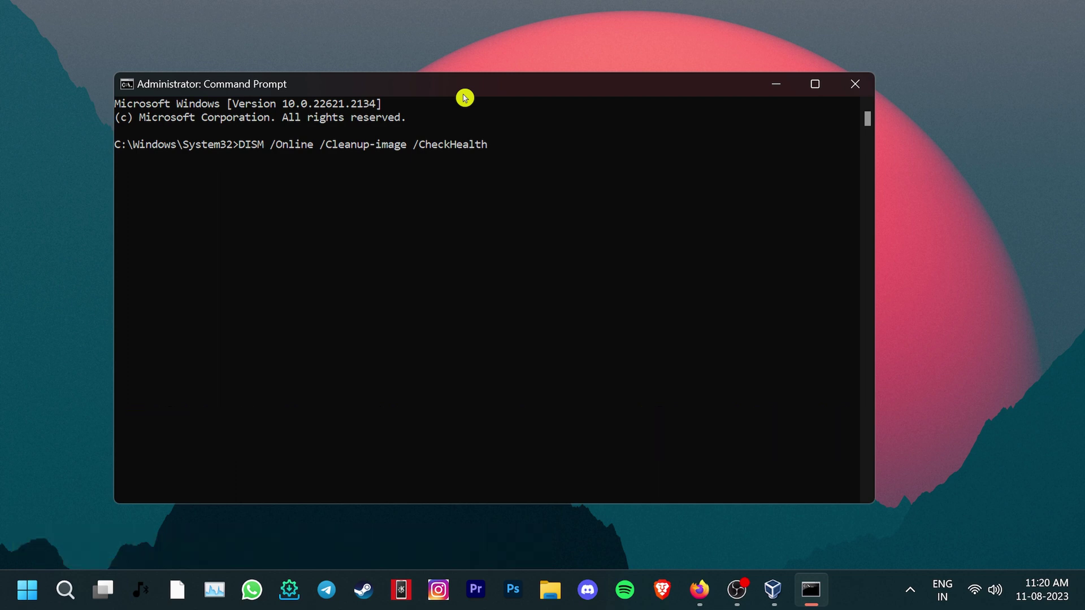
key("Return")
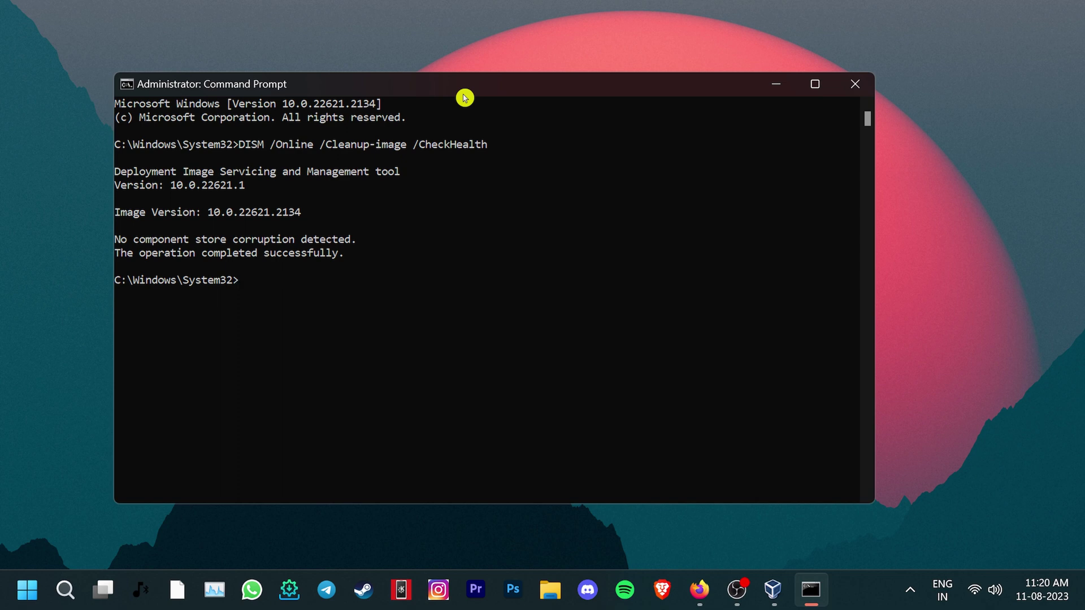
type("DISM /Online /Clean")
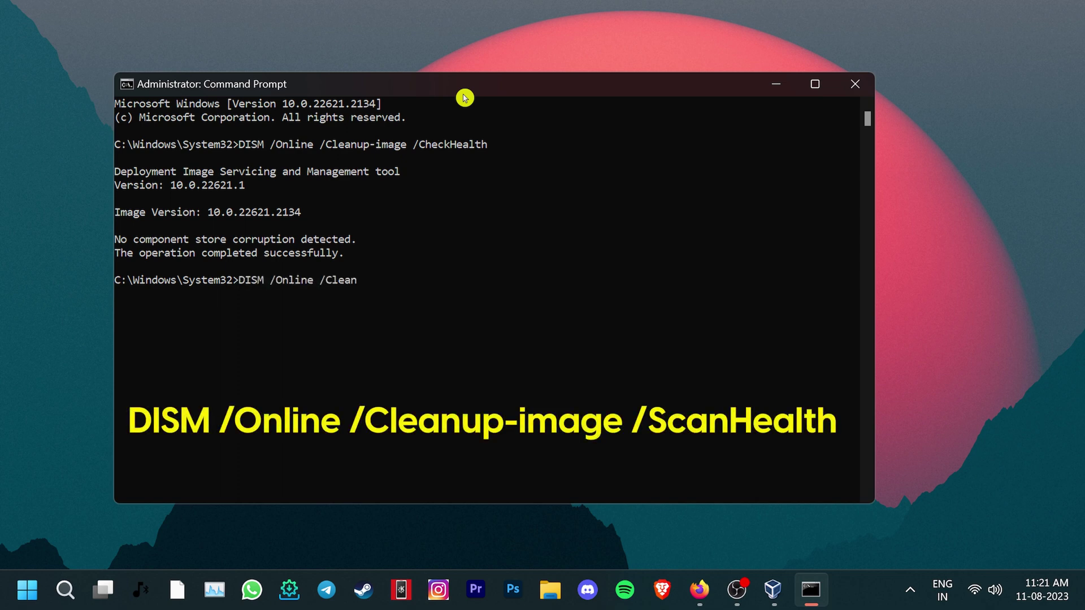
type("up-image /ScanHealth")
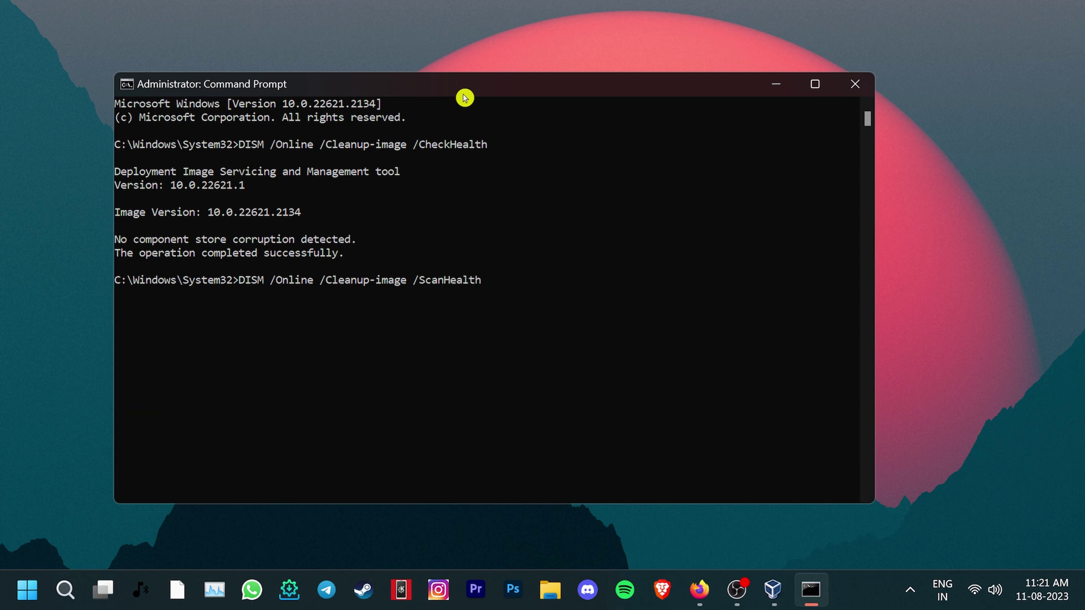
key("Return")
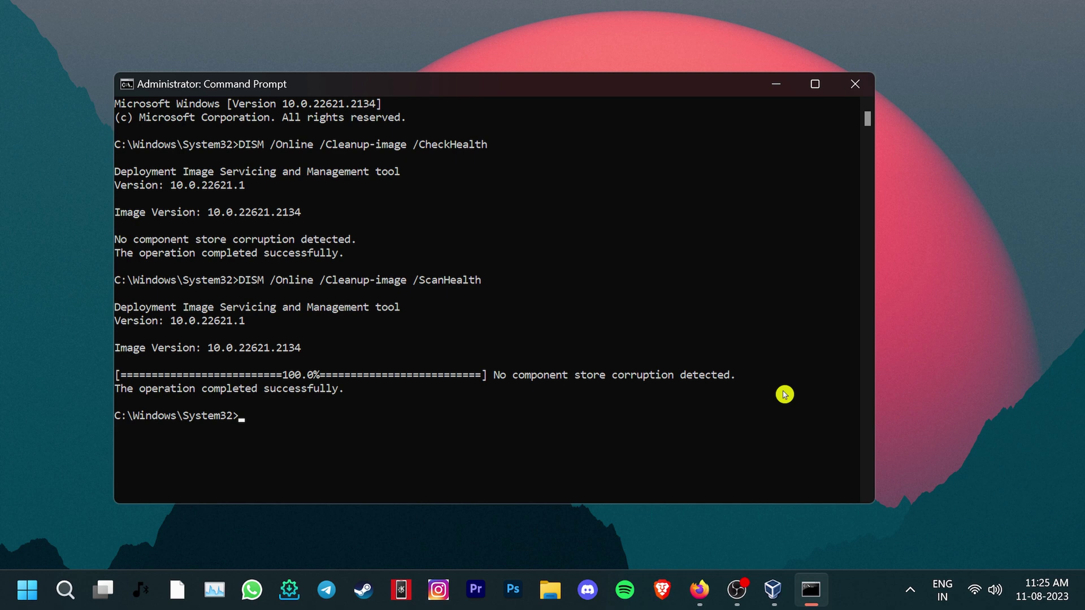
- Enter DISM /Online /Cleanup-image /RestoreHealth at the administrator prompt
type("DISM")
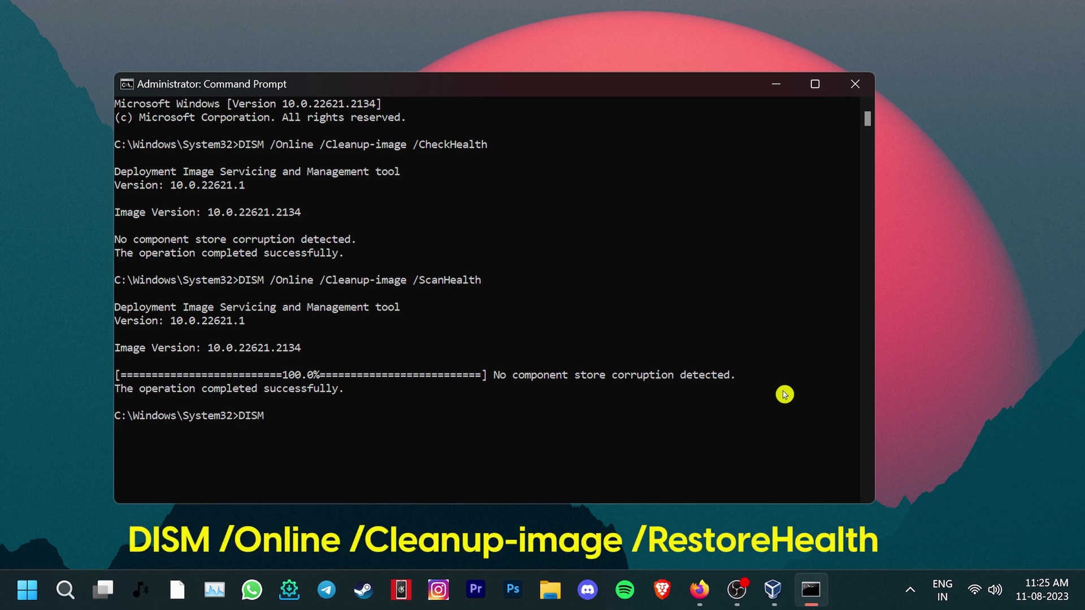
type(" /Online /Cleanup-image /")
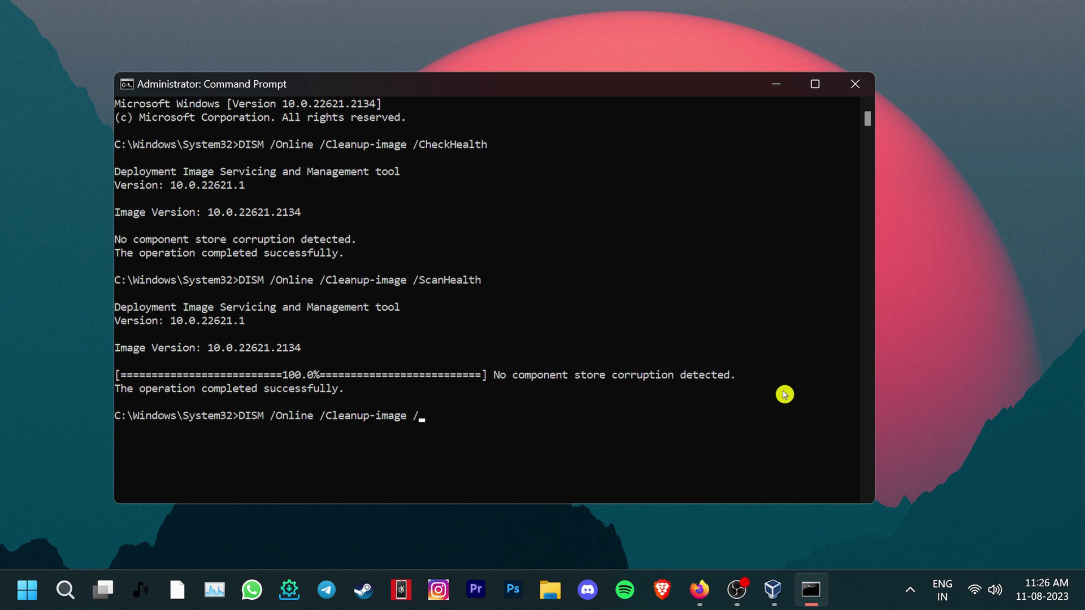
type("RestoreHealth")
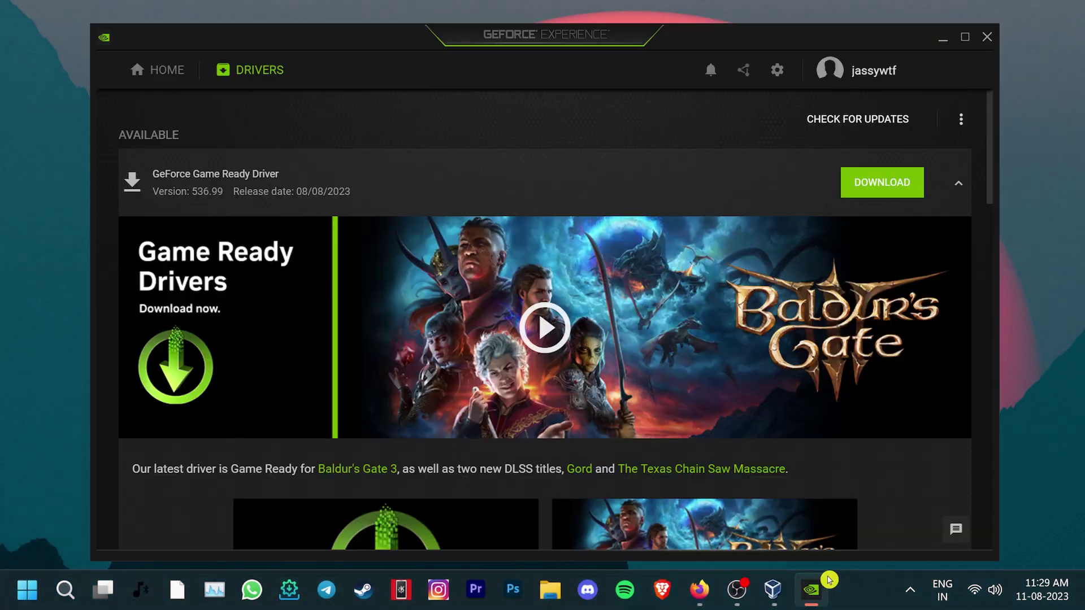
- Collapse the 536.99 Game Ready Driver details to reveal the installed 536.67 driver
left_click(465, 170)
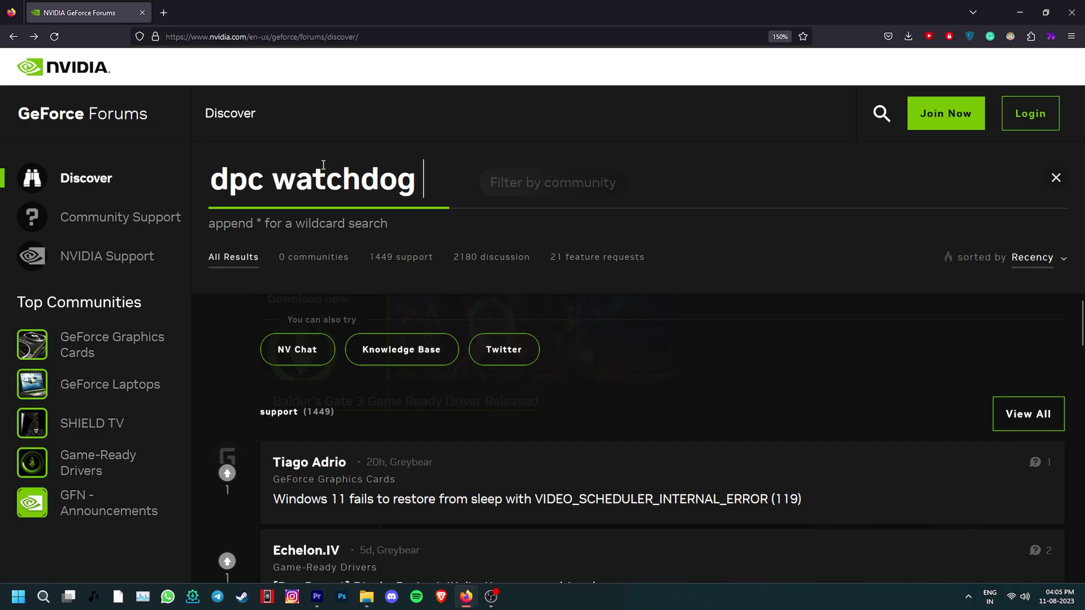
- Search the GeForce Forums for 'dpc watchdog violation' and skim the DPC Watchdog Violation thread
type("violation")
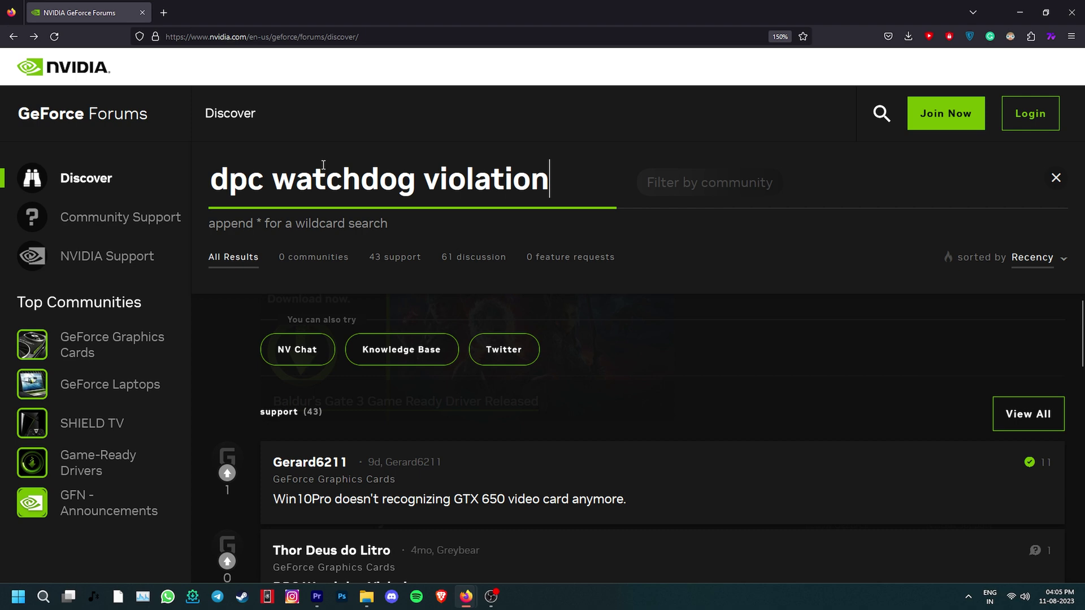
key("Return")
left_click_drag(777, 202, 532, 191)
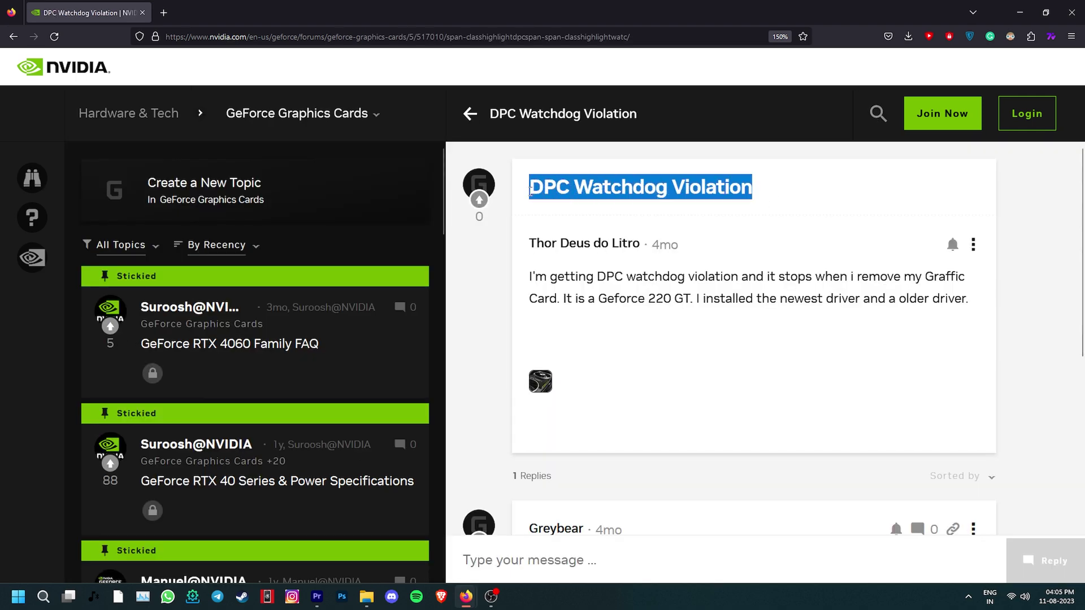
left_click(631, 347)
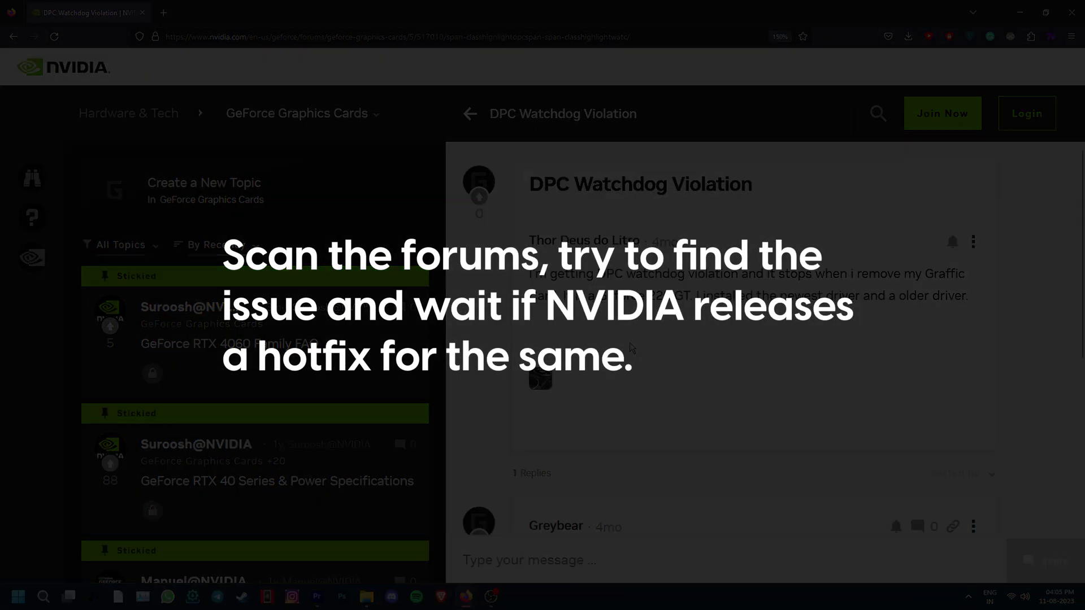
scroll(632, 347, "down", 5)
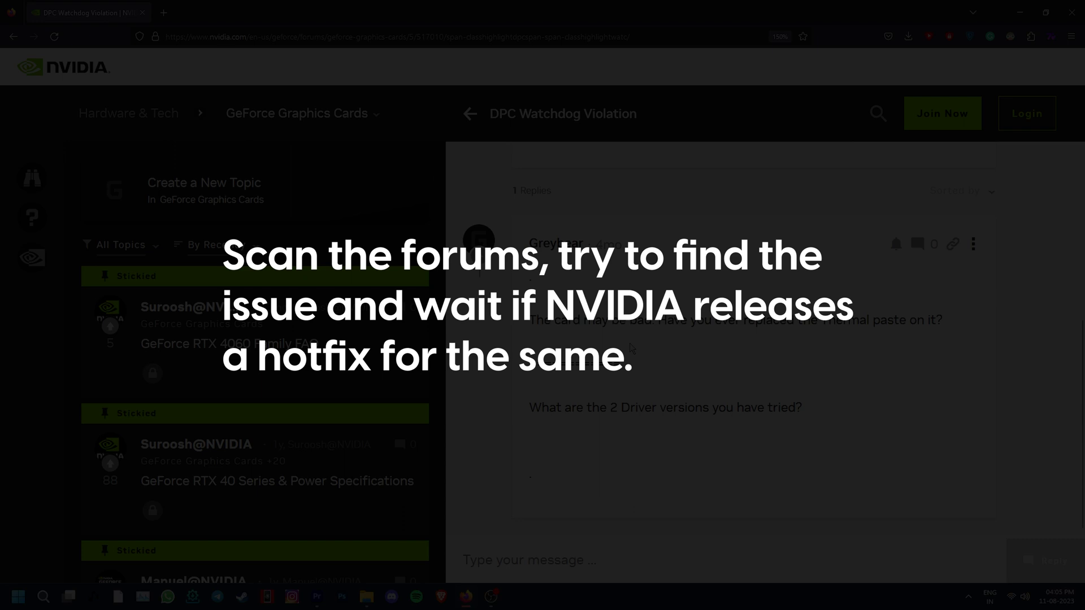
scroll(631, 347, "up", 5)
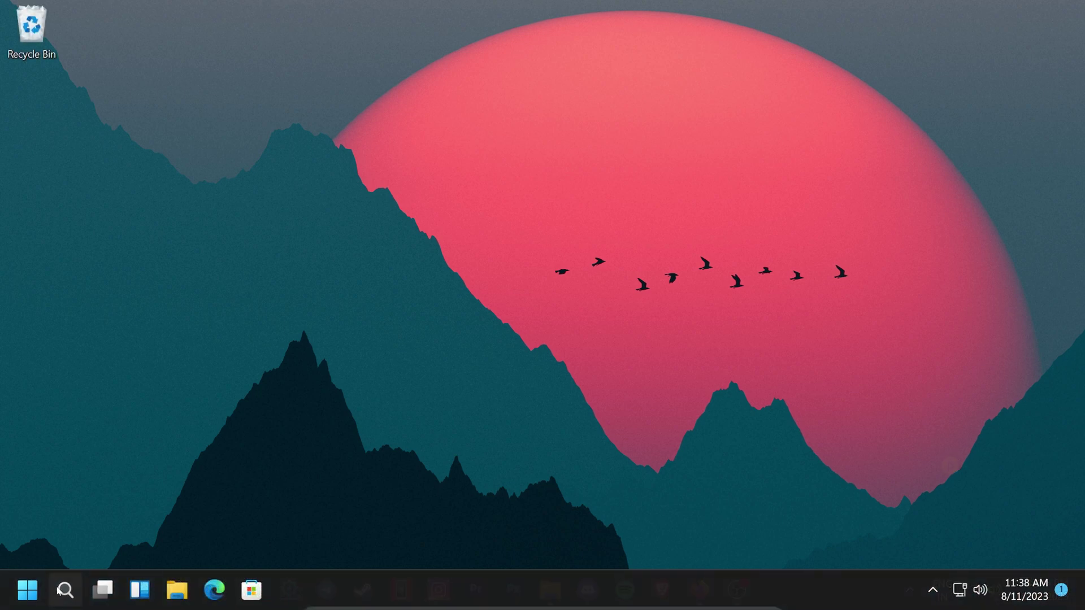
- In an administrator Command Prompt, schedule chkdsk c: /f /r /x for the next restart
left_click(59, 590)
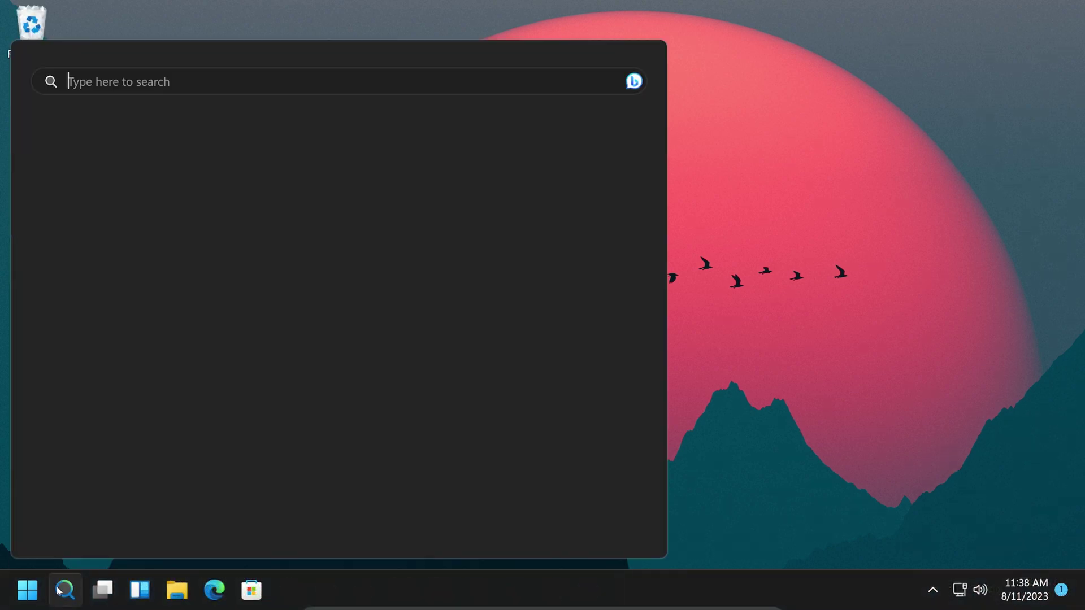
type("comm")
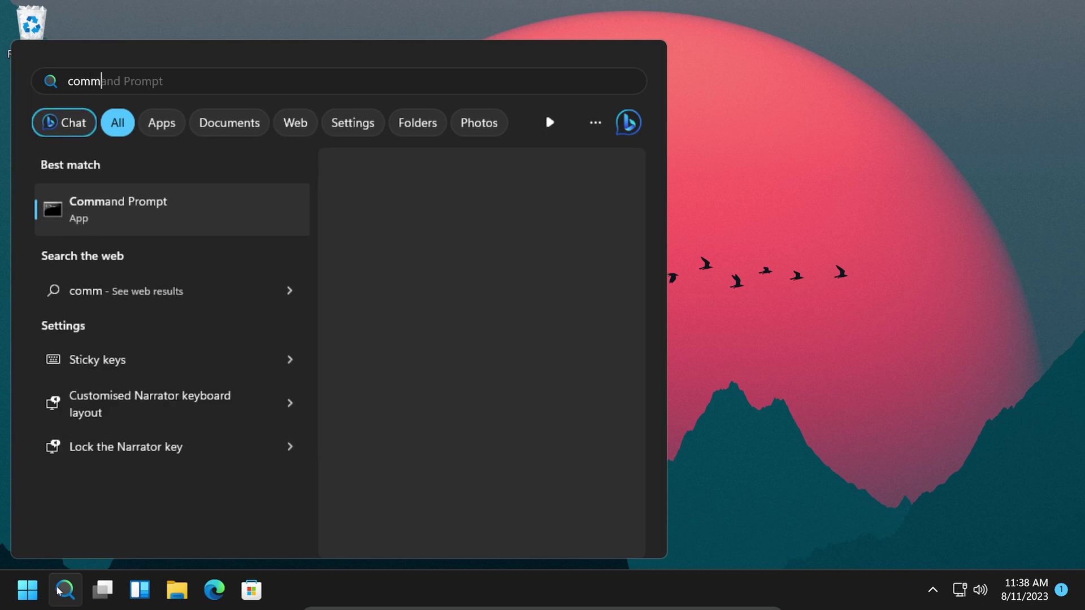
right_click(166, 222)
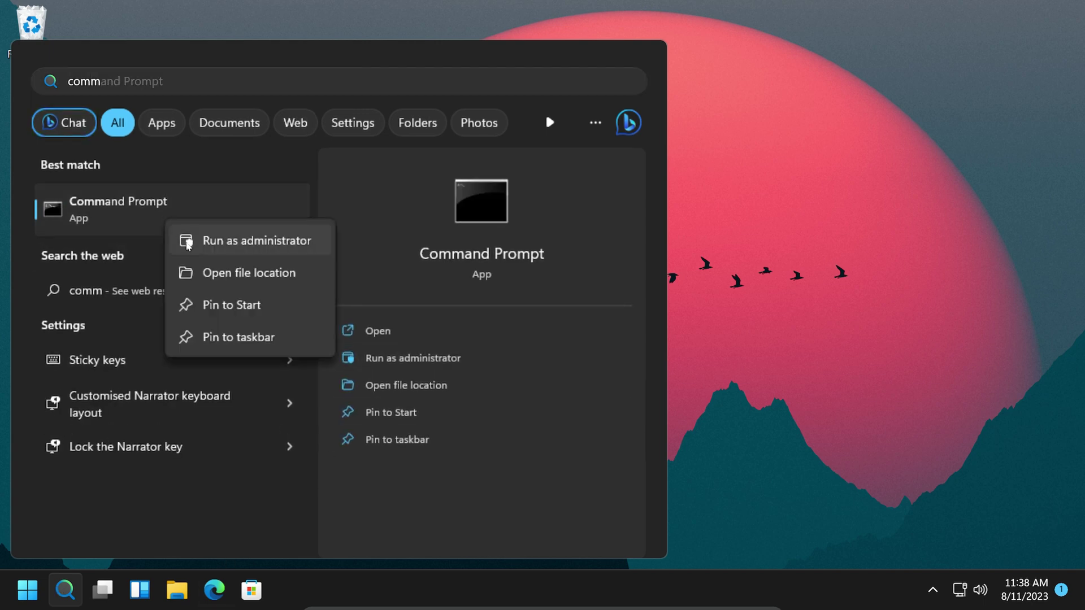
left_click(254, 242)
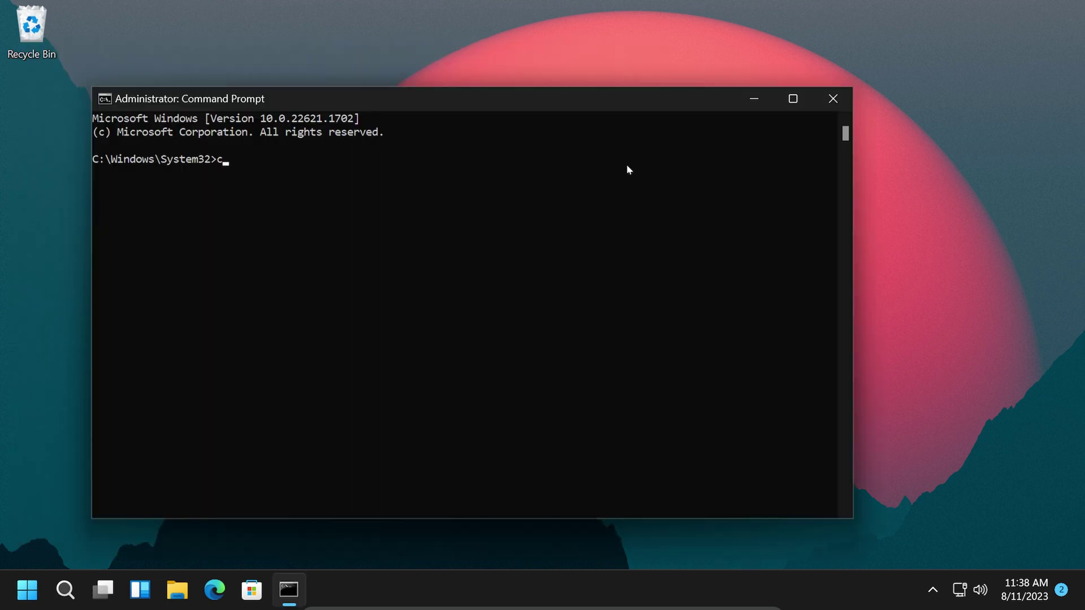
type("chkdsk c: /f /r")
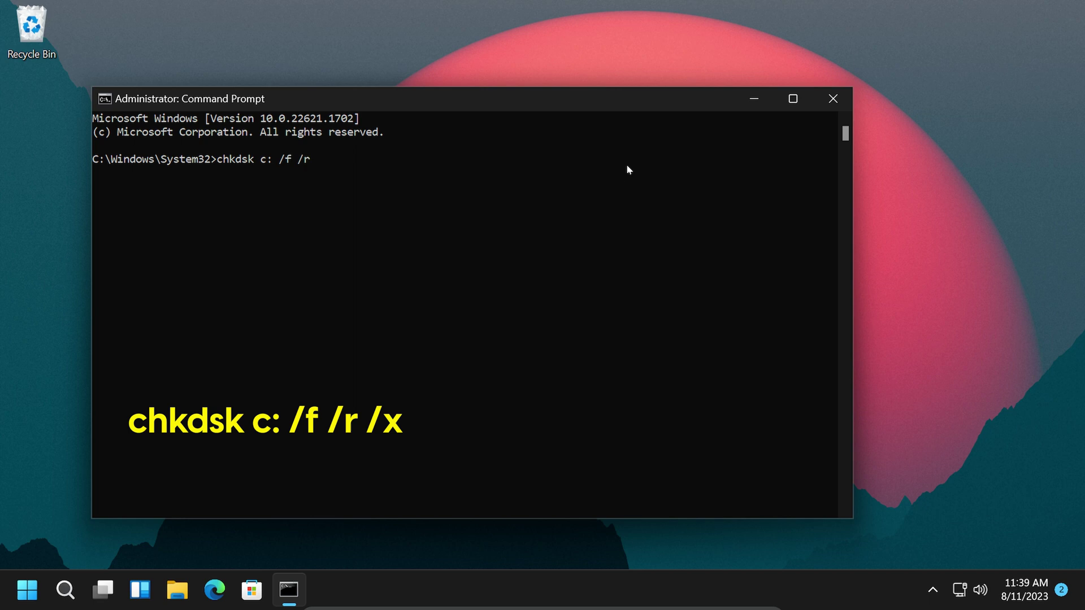
type(" /x")
key("Return")
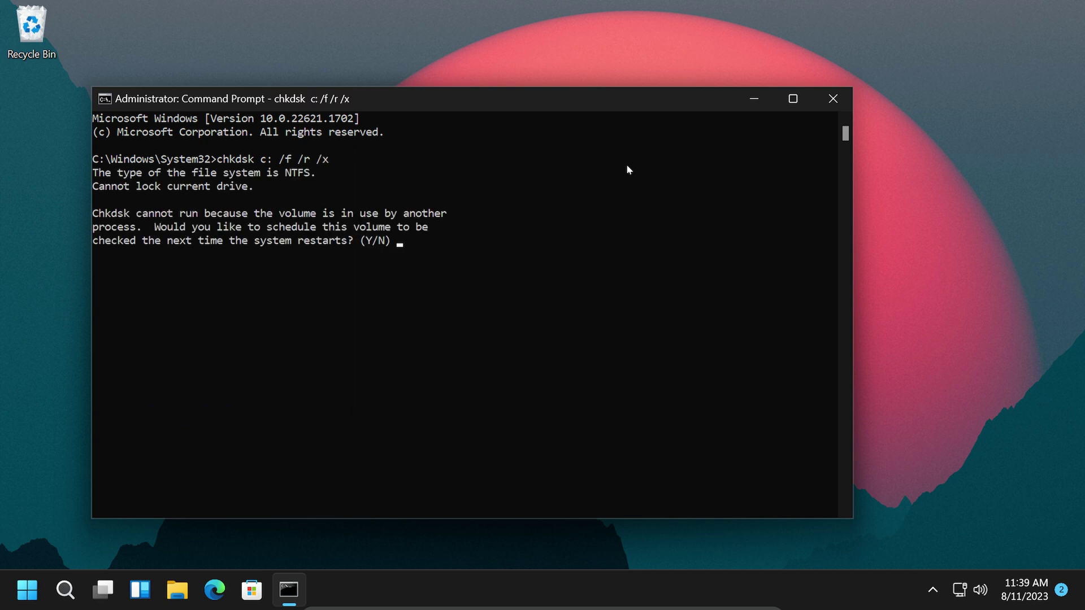
key("Return")
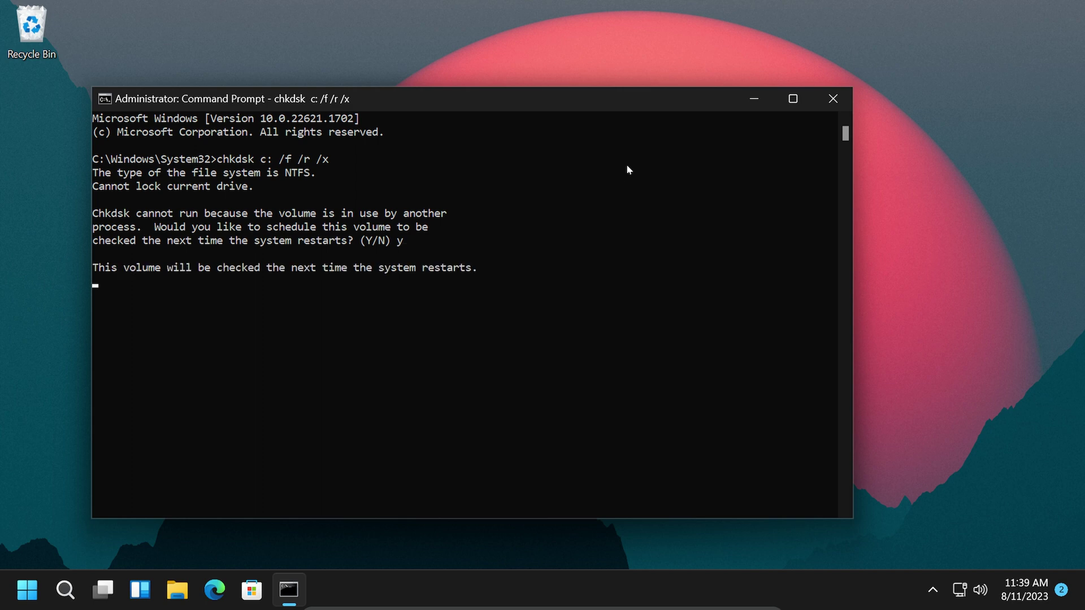
- Close Command Prompt and restart the computer from the Start menu
left_click(833, 99)
left_click(21, 587)
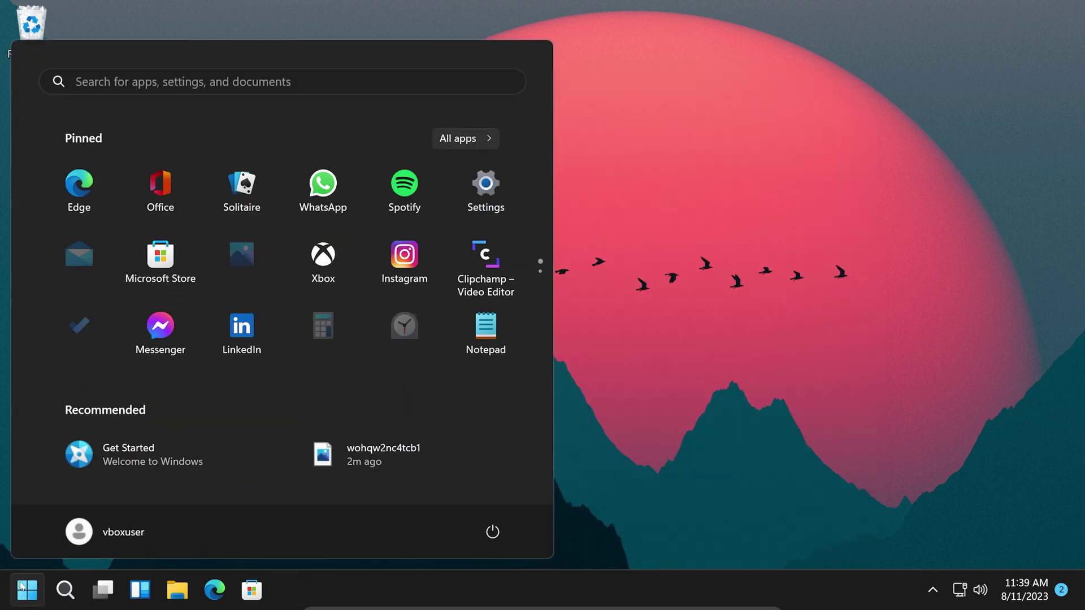
left_click(493, 532)
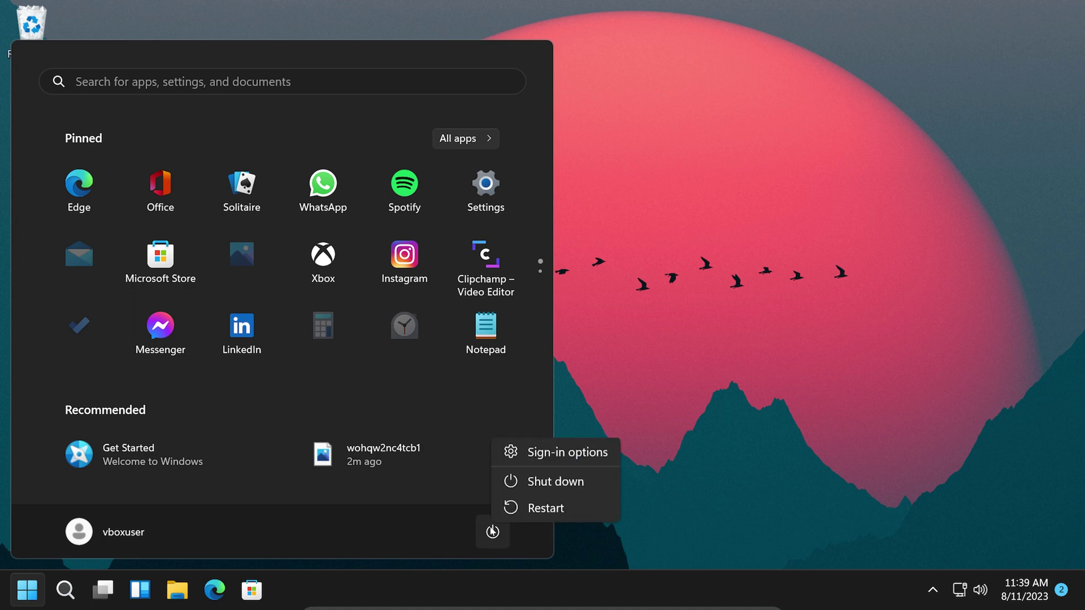
left_click(583, 513)
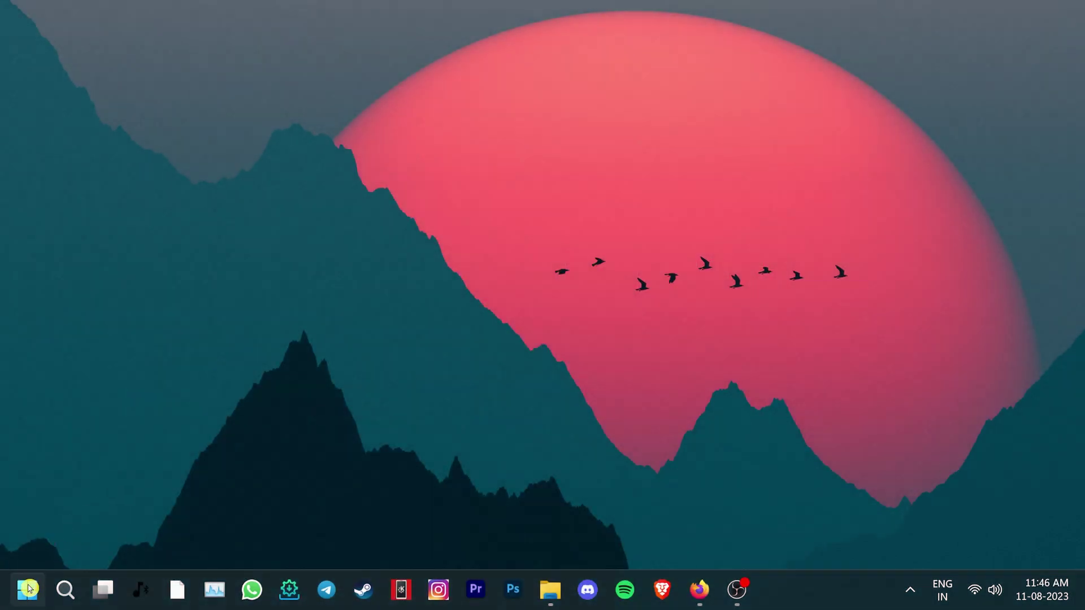
- Open Device Manager via Win+X, expand IDE ATA/ATAPI controllers, and right-click Standard SATA AHCI Controller
right_click(29, 589)
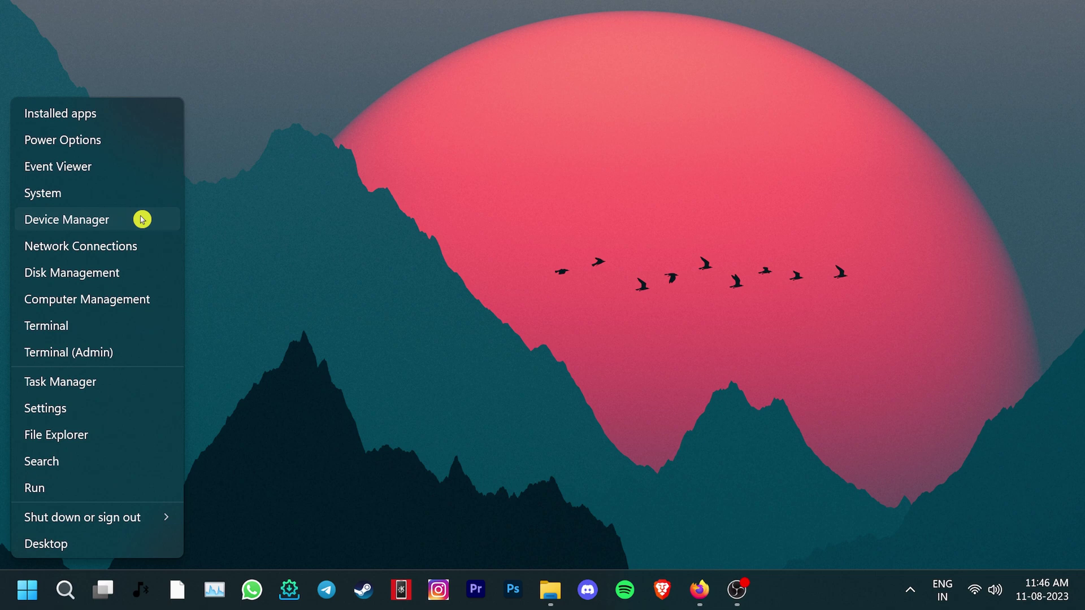
left_click(142, 219)
left_click(227, 256)
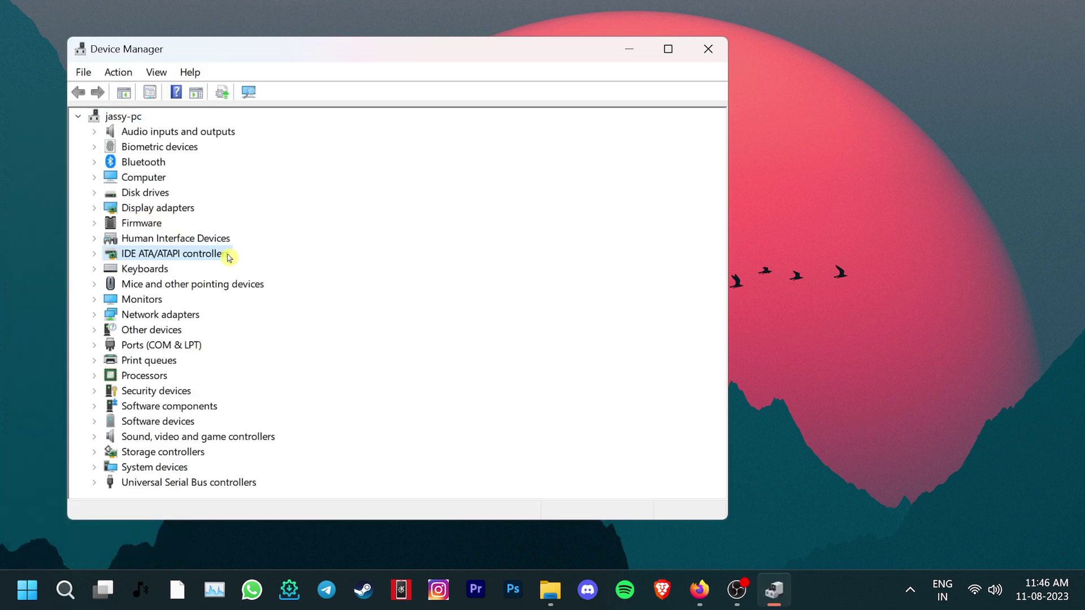
left_click(94, 253)
left_click(258, 269)
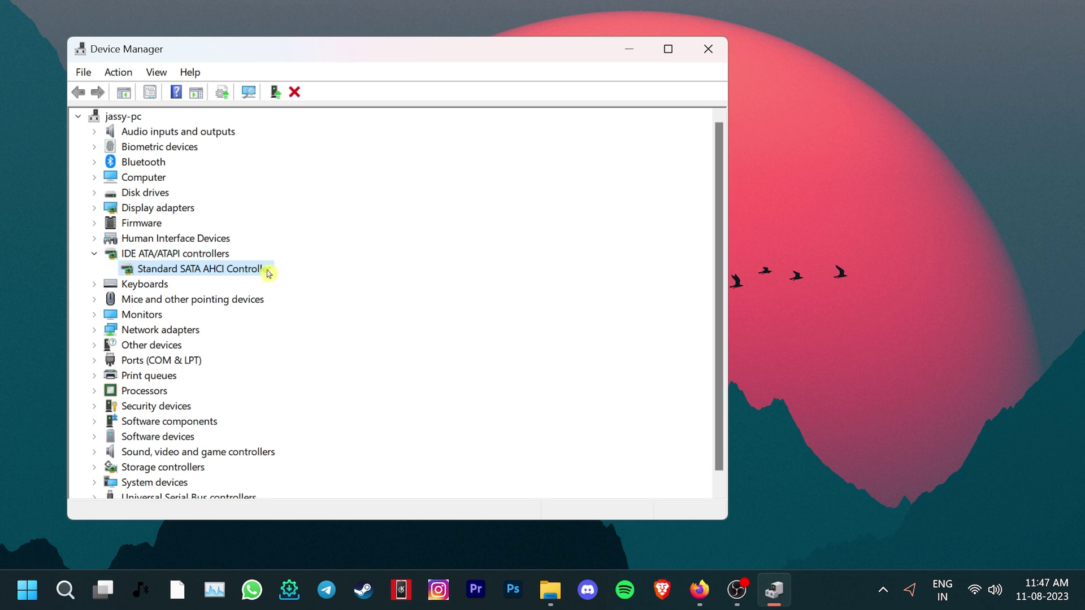
right_click(268, 273)
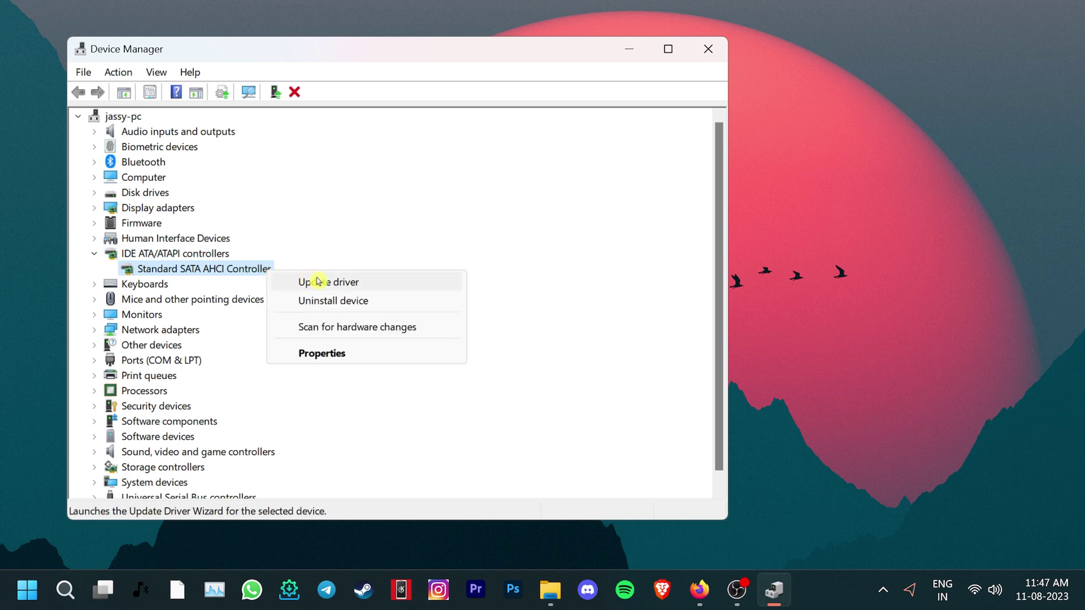
- Open the SATA AHCI controller's properties and review its driver details (storahci.sys, version 10.0.22621.608)
left_click(365, 358)
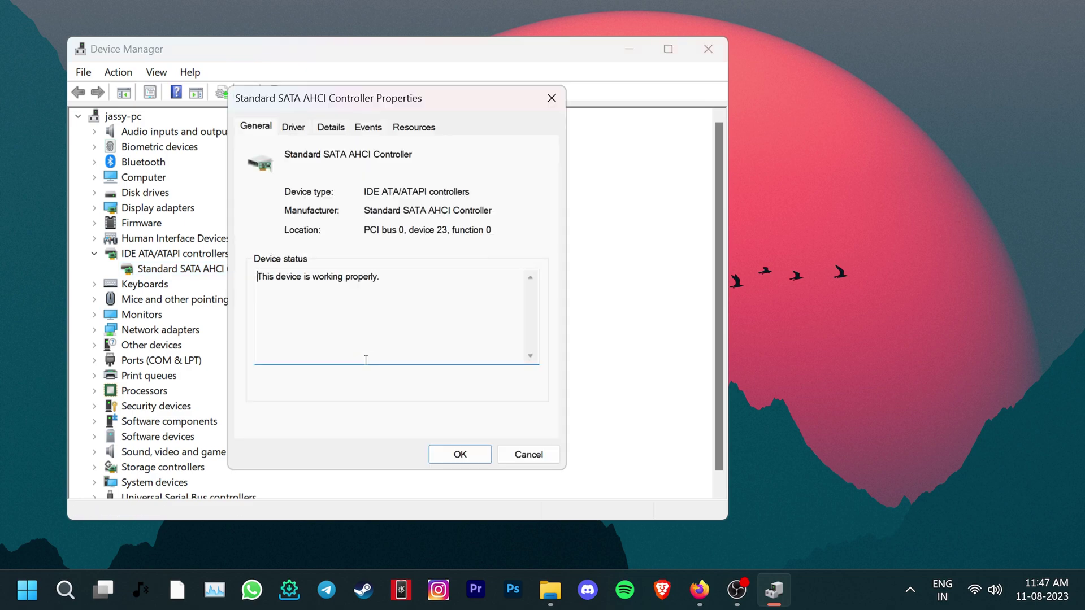
left_click(302, 127)
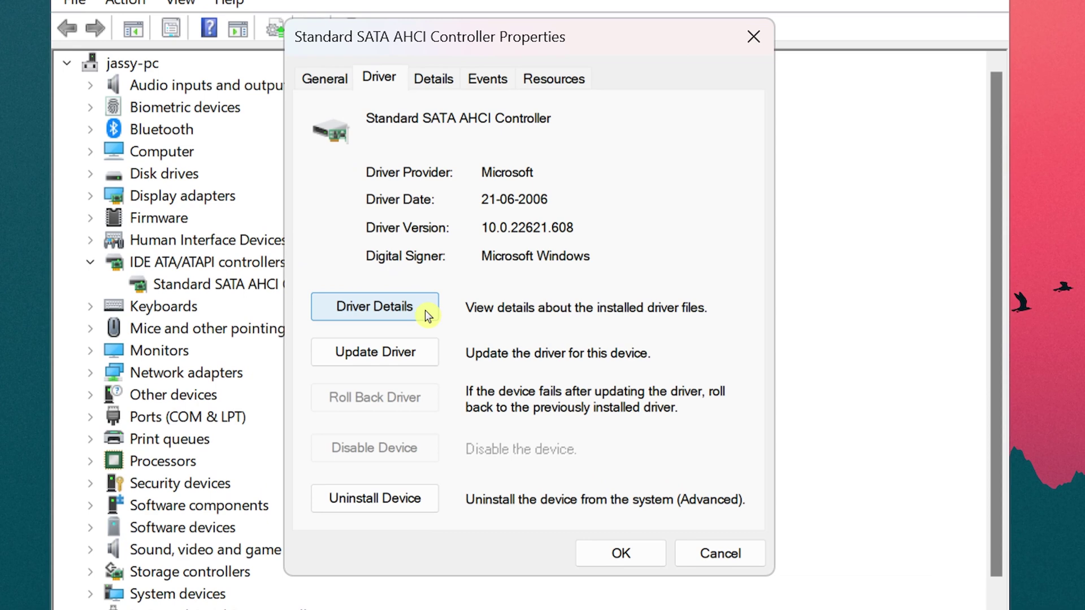
left_click(428, 316)
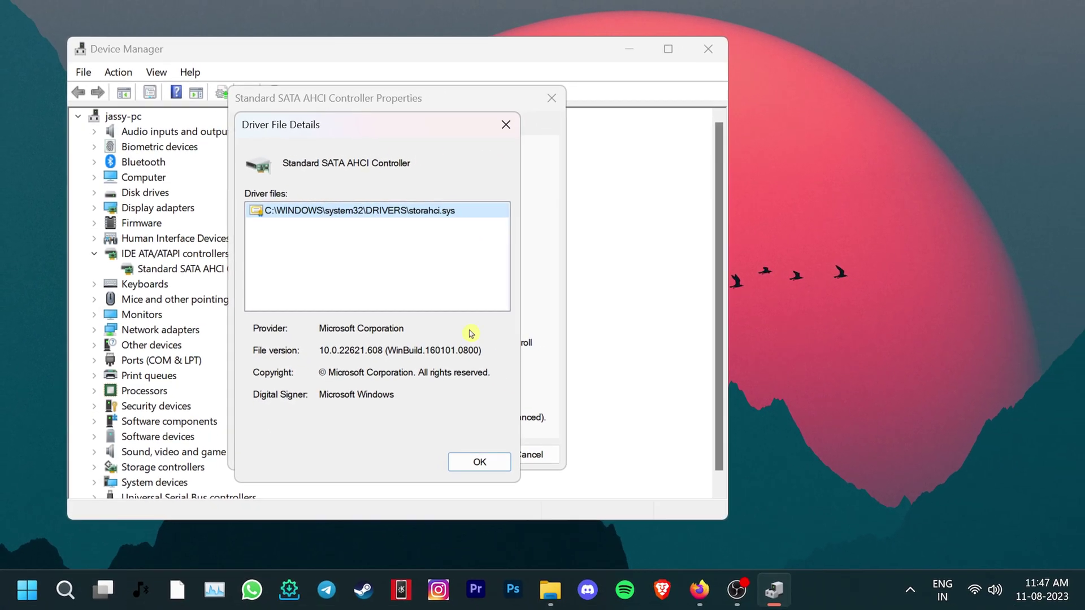
left_click(472, 462)
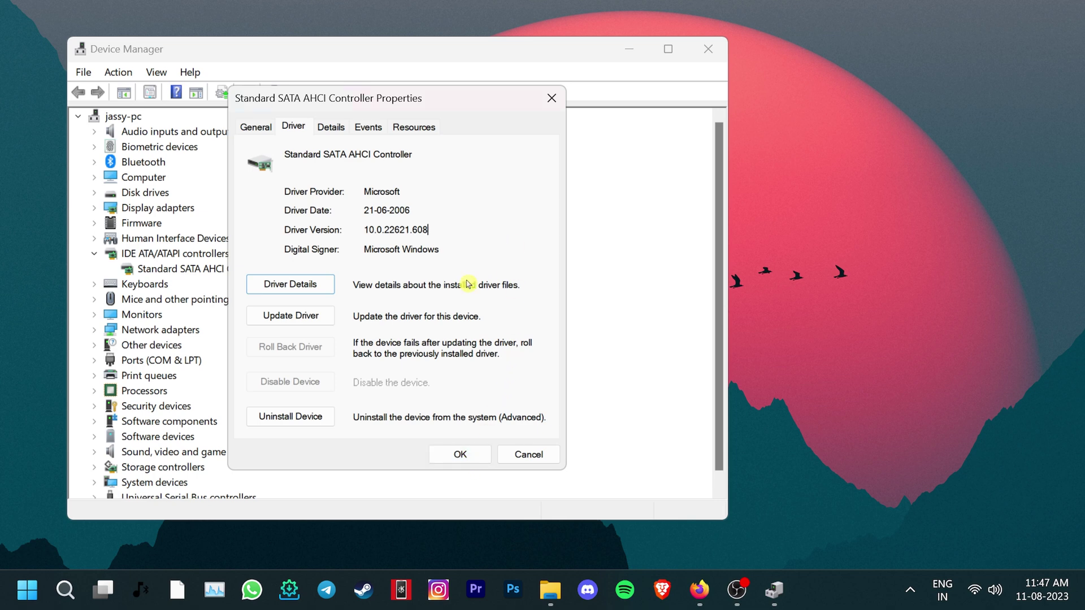
- Update the controller's driver by picking Standard SATA AHCI Controller from the compatible drivers list
left_click(311, 317)
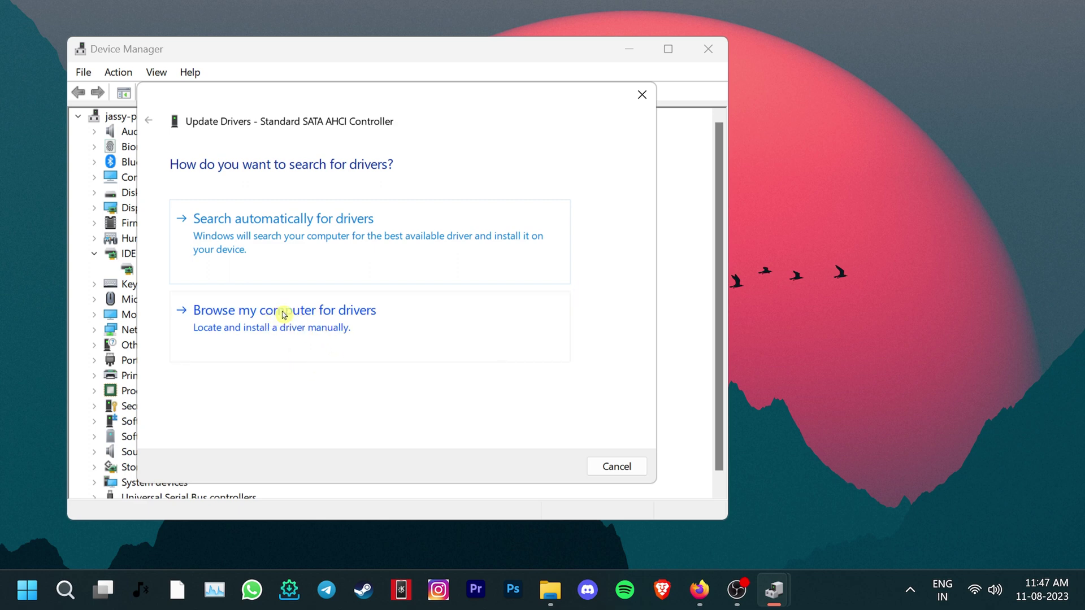
left_click(277, 314)
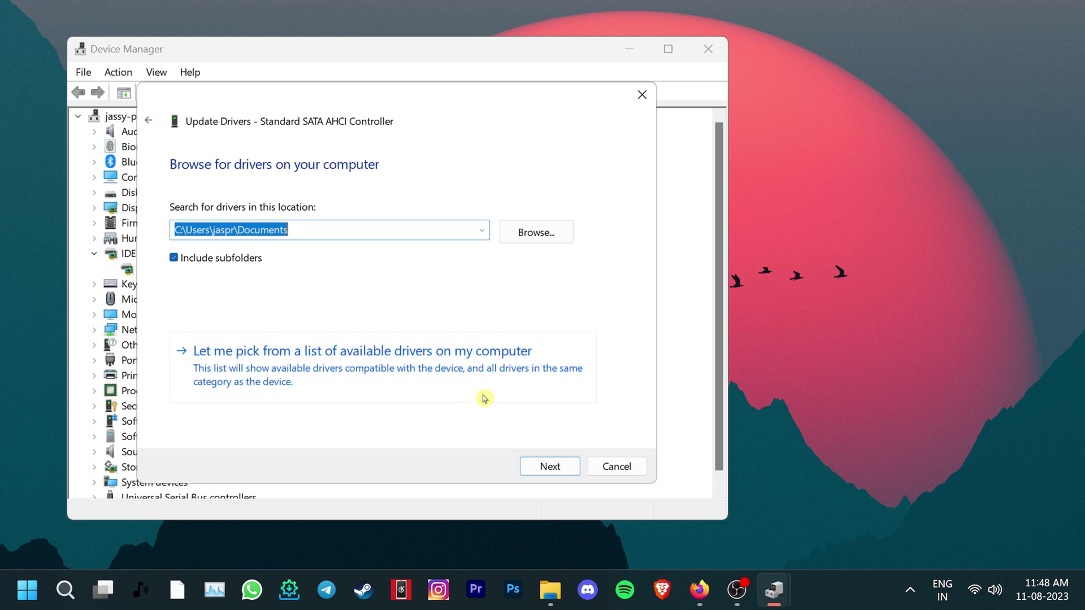
left_click(364, 352)
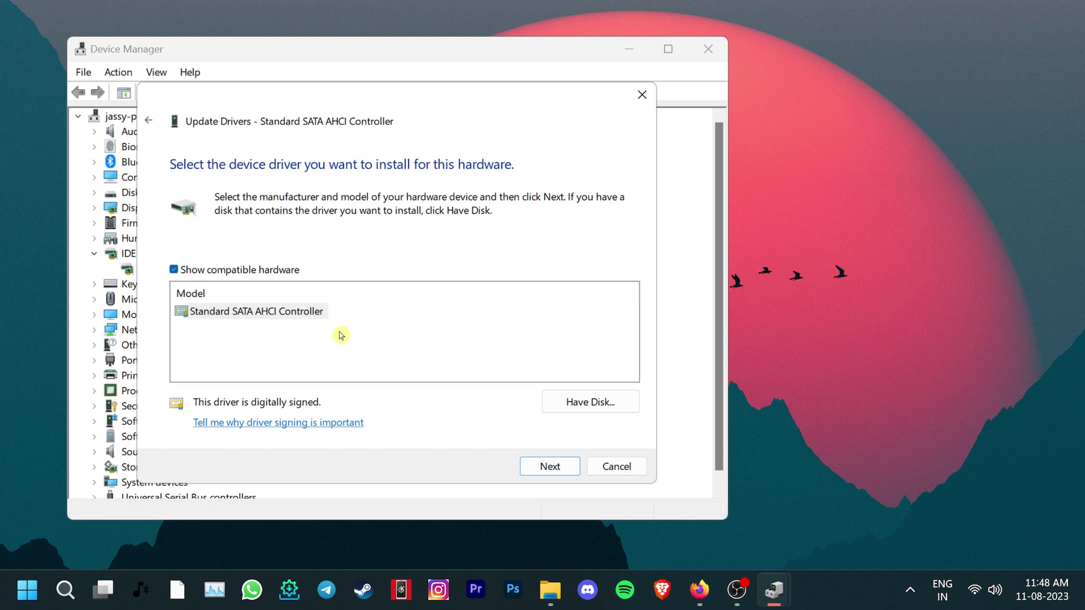
left_click(297, 314)
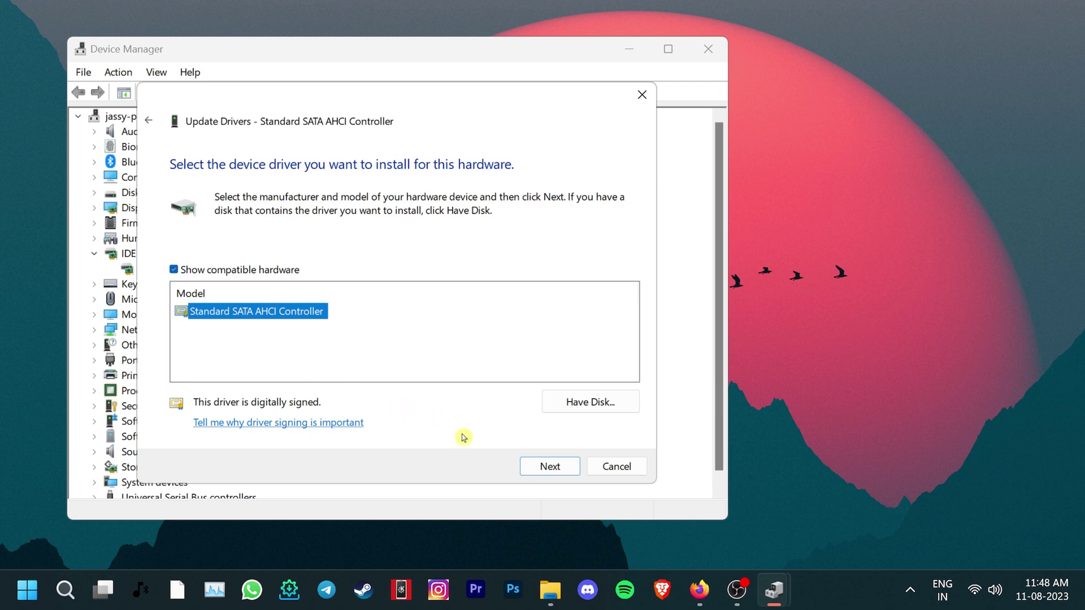
left_click(570, 469)
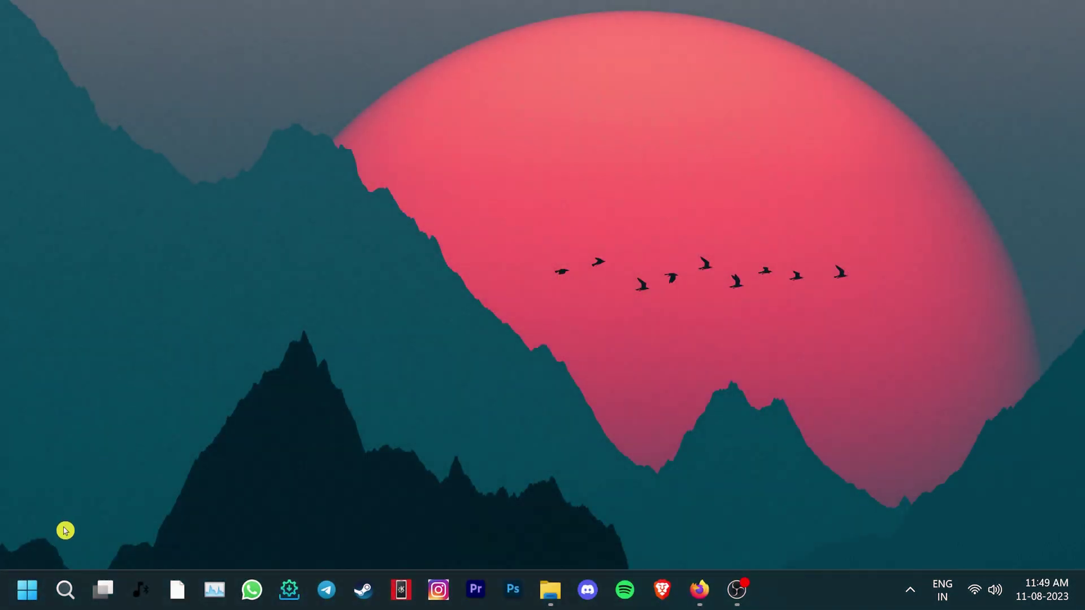
- Open Settings from Start and run Check for updates on the Windows Update page
left_click(27, 590)
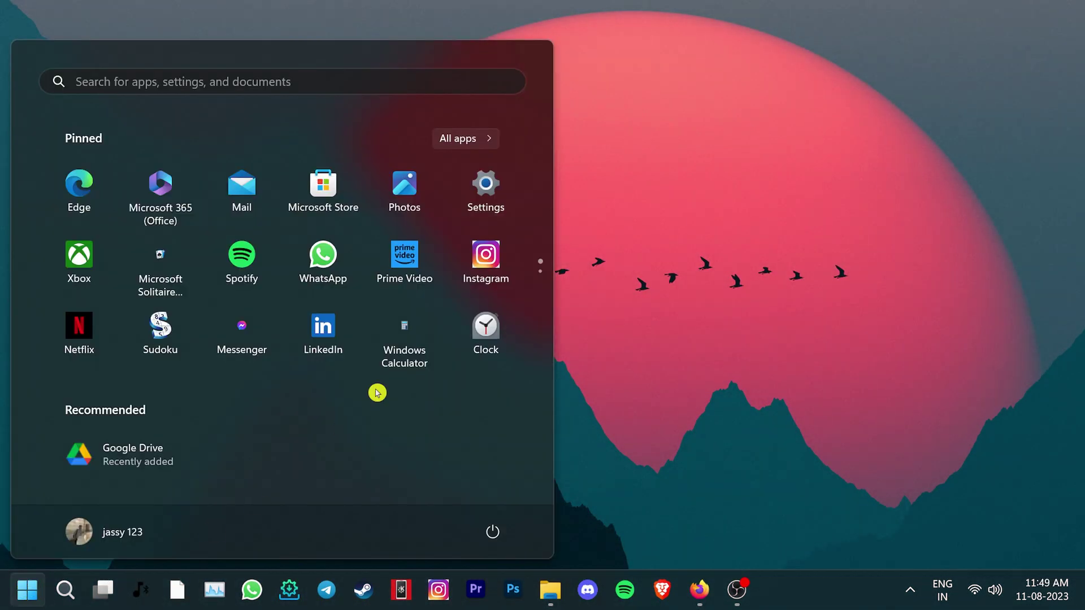
left_click(493, 194)
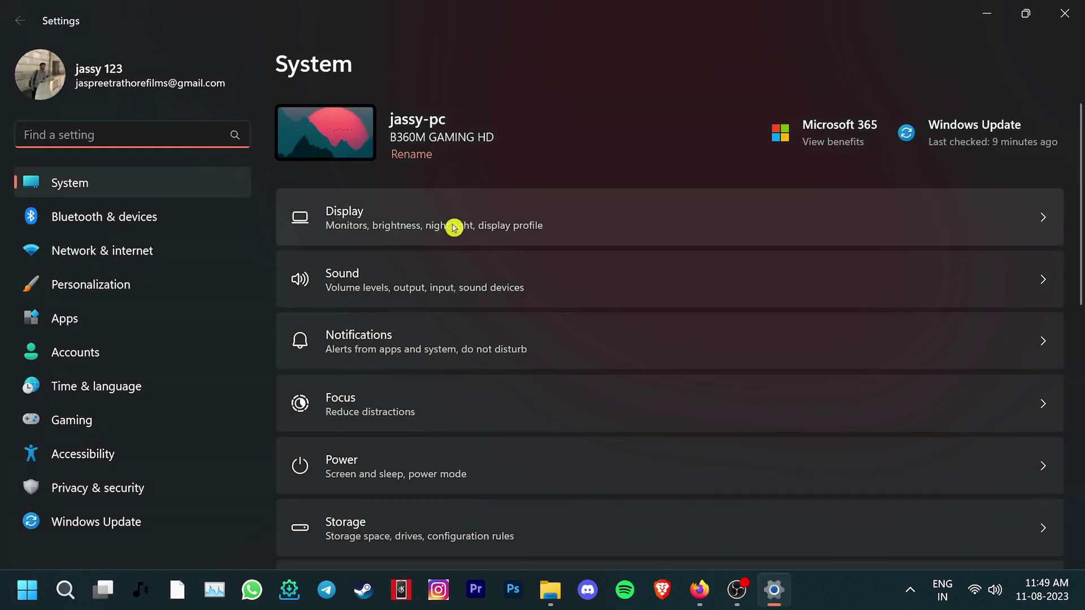
left_click(150, 527)
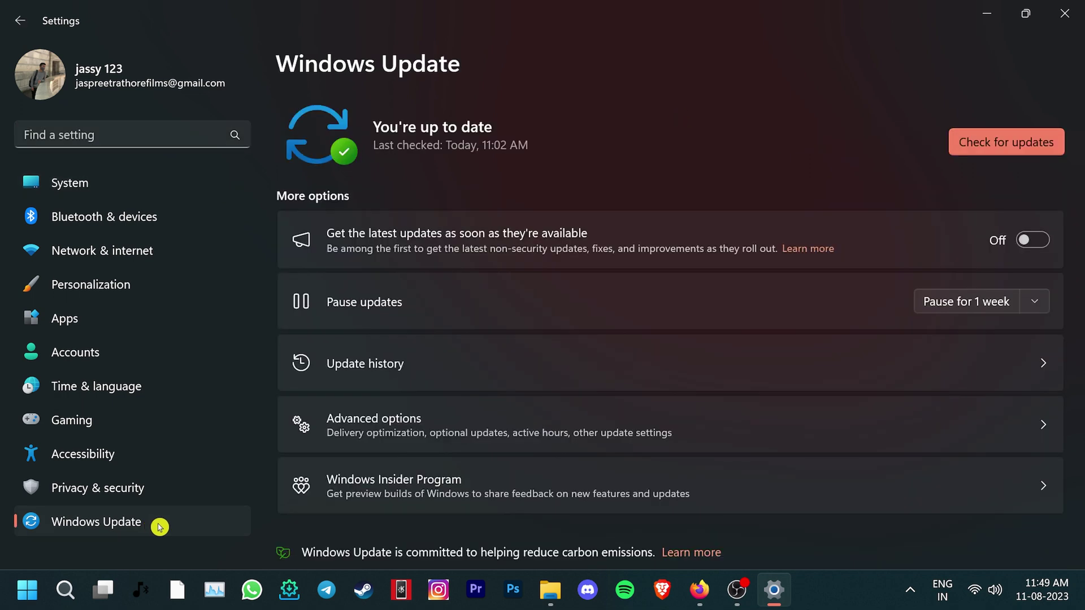
left_click(1011, 145)
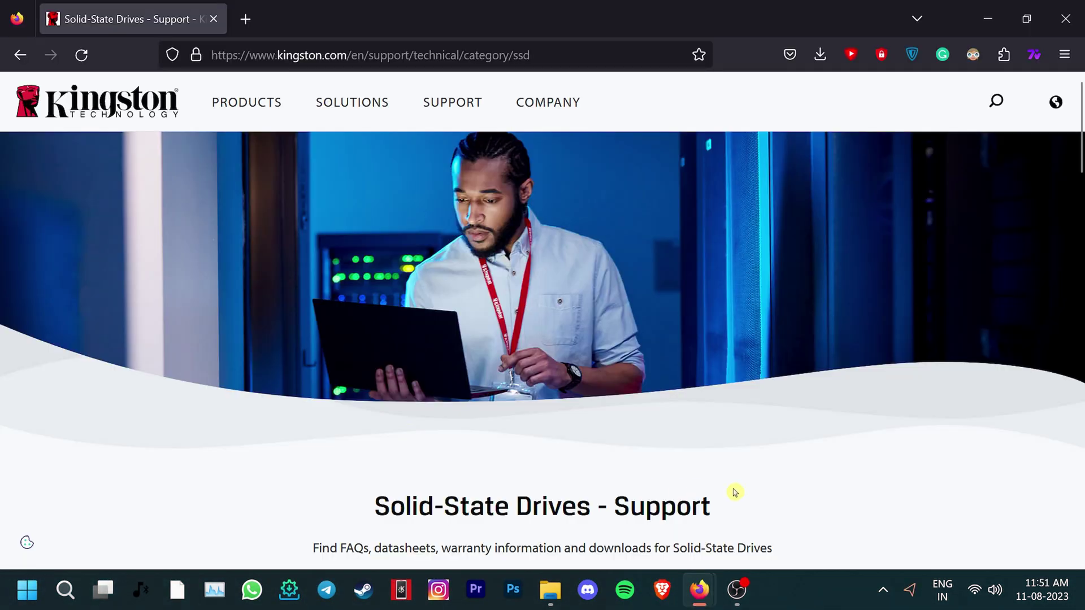
scroll(735, 492, "down", 5)
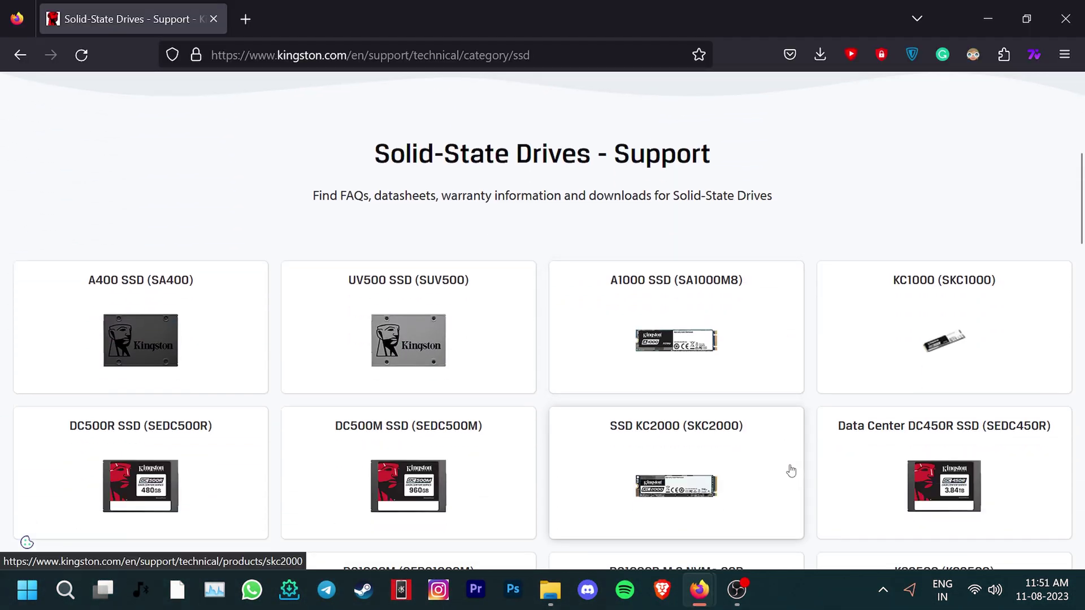
scroll(792, 471, "down", 3)
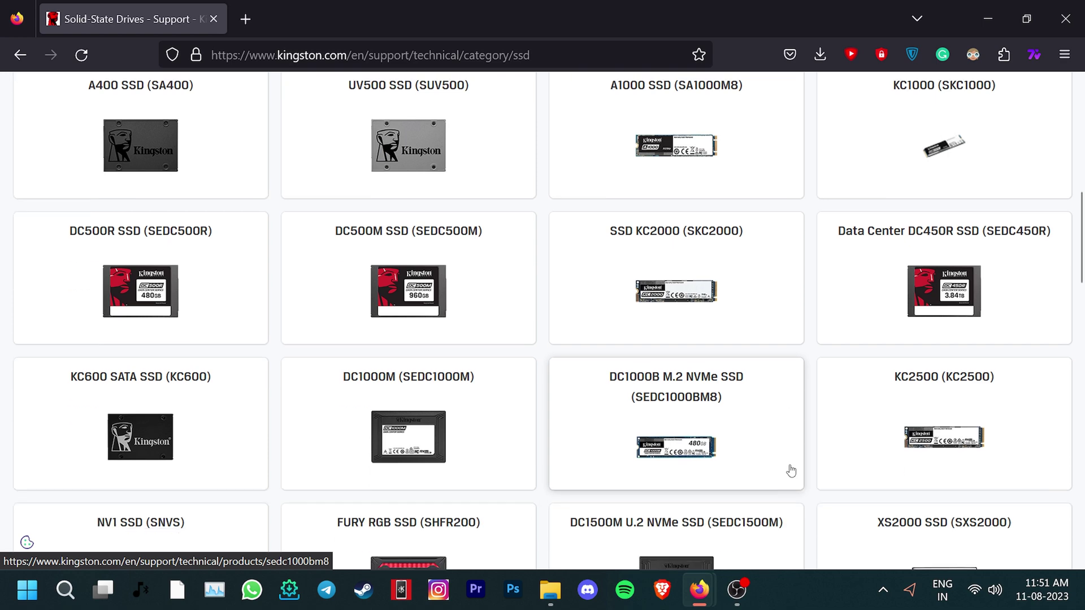
scroll(792, 471, "down", 1)
scroll(792, 470, "down", 4)
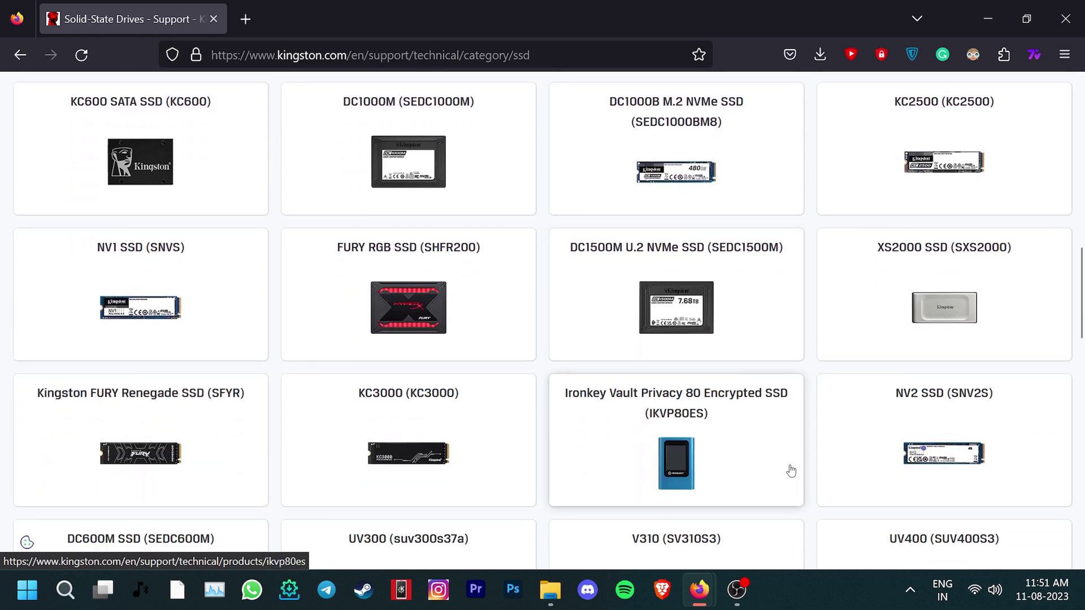
scroll(792, 471, "down", 2)
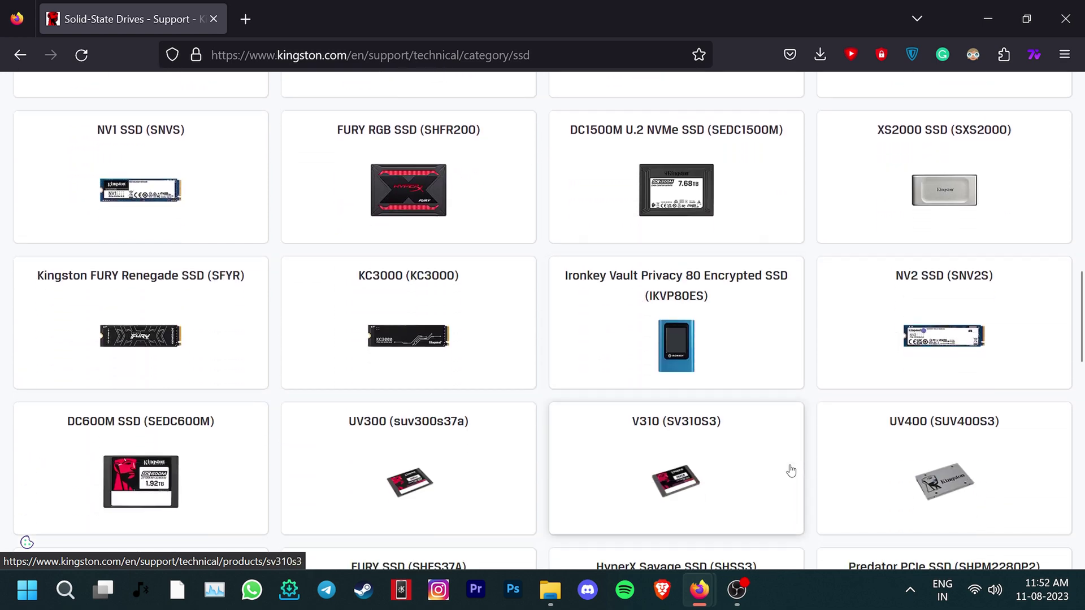
scroll(791, 471, "down", 2)
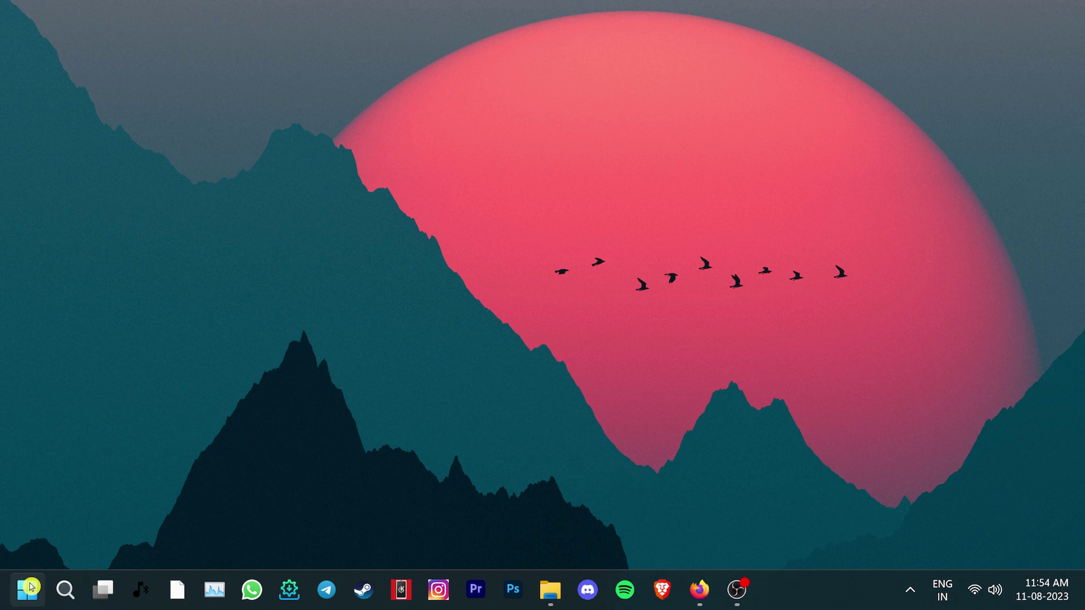
- Launch System Restore by running rstrui from the Run dialog
right_click(31, 587)
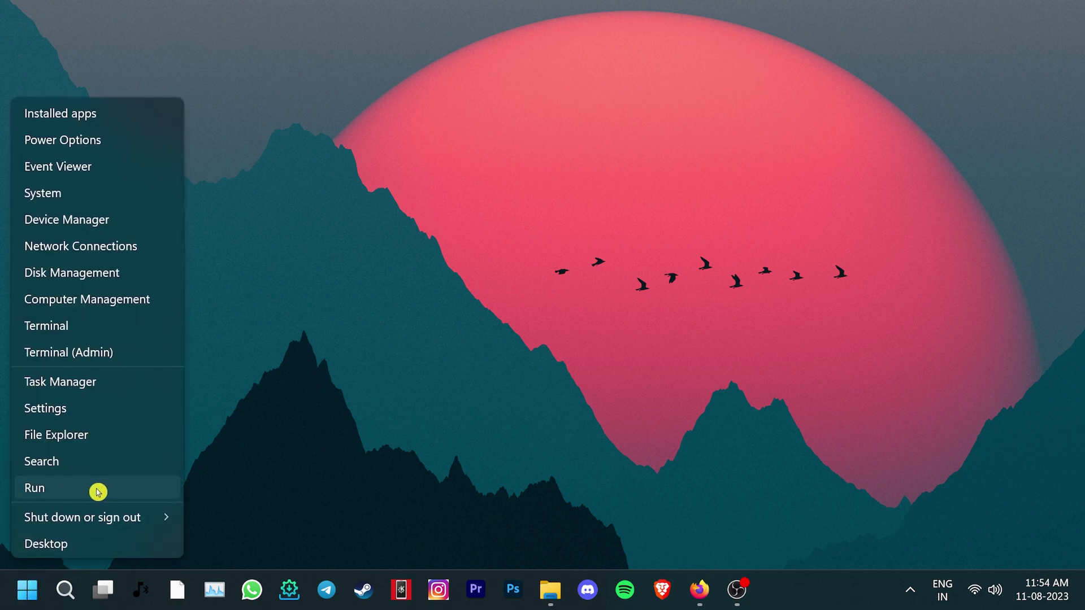
left_click(98, 491)
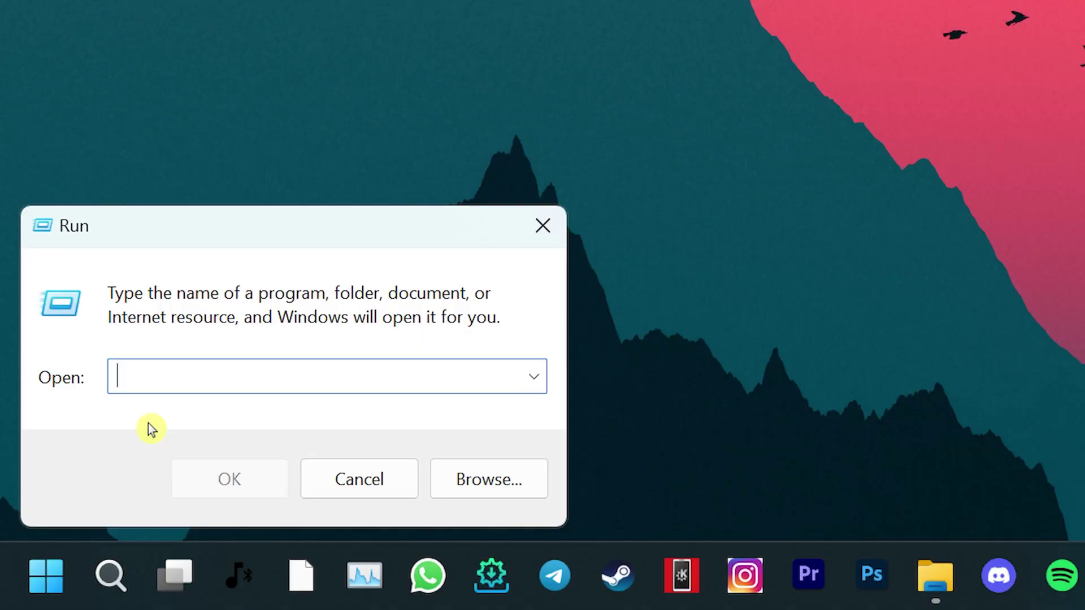
type("rstrui")
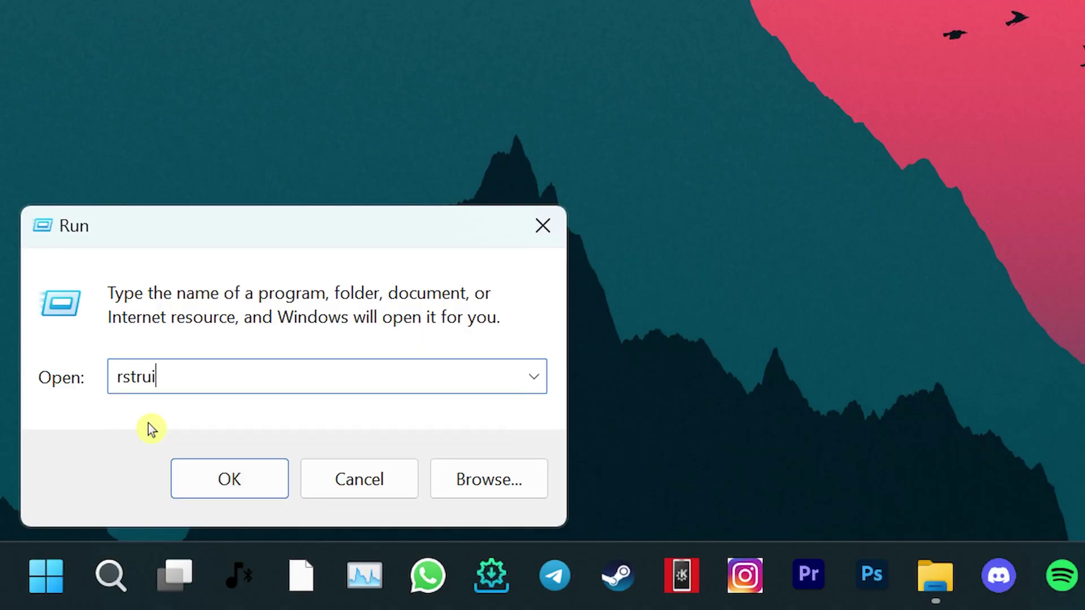
key("ctrl+a")
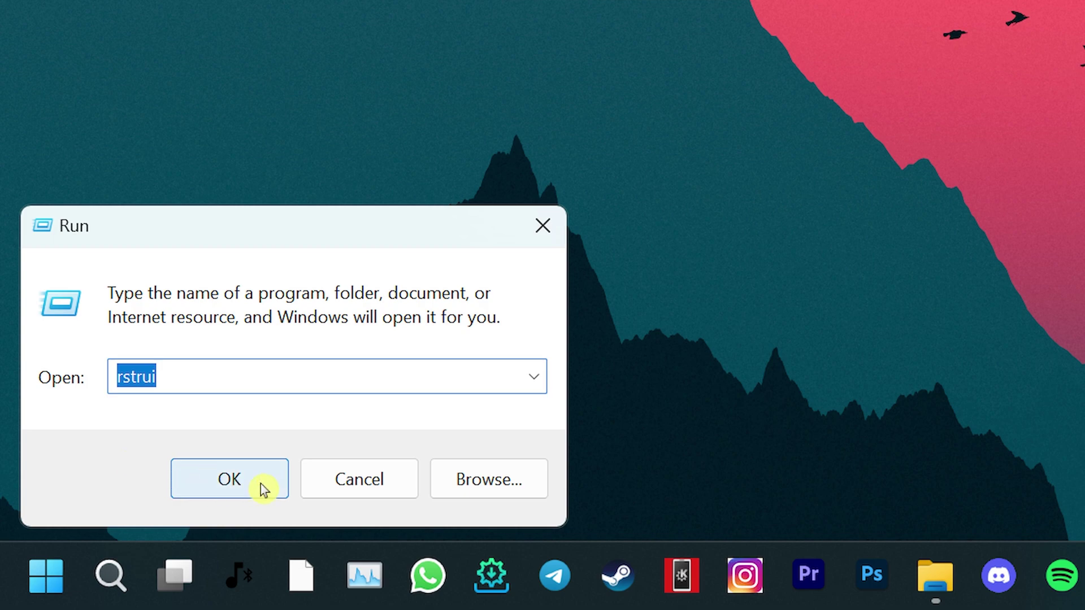
left_click(262, 488)
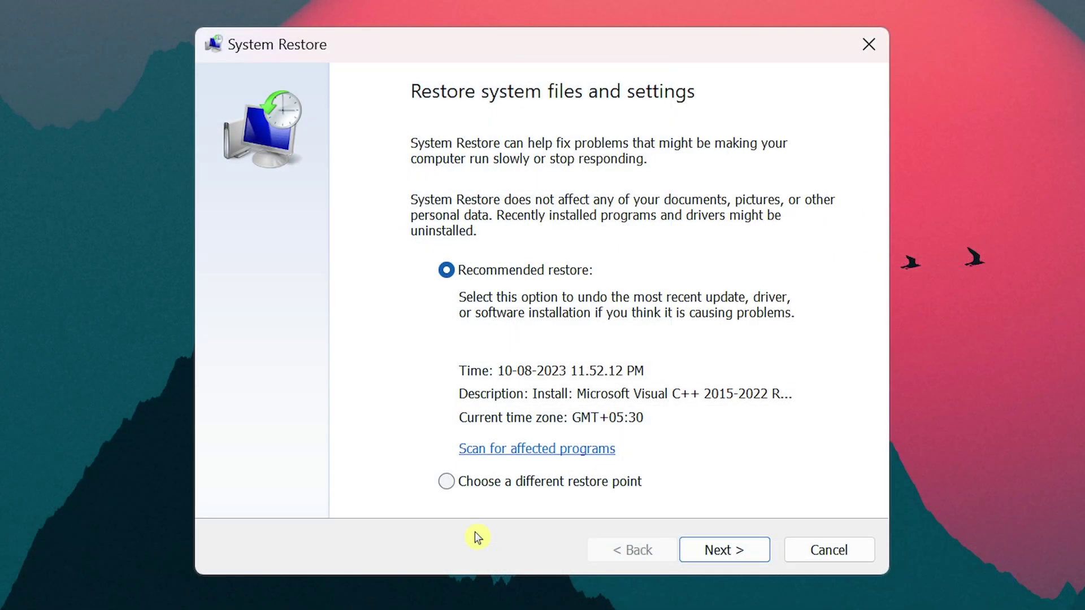
- Choose a different restore point, select 10-08-2023 11.52.12 PM, and proceed to confirmation
left_click(446, 481)
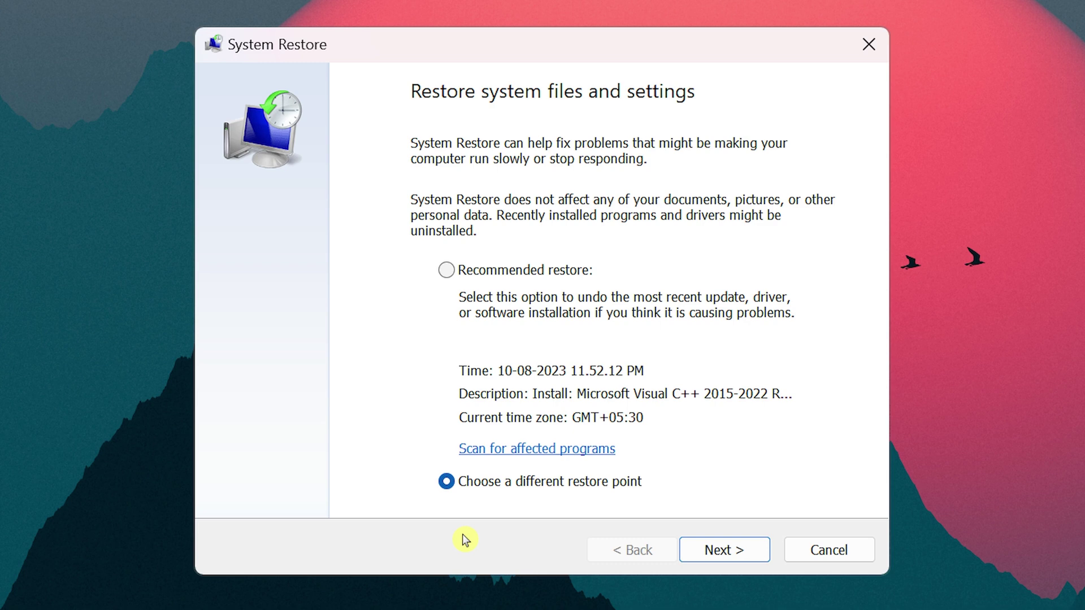
left_click(760, 551)
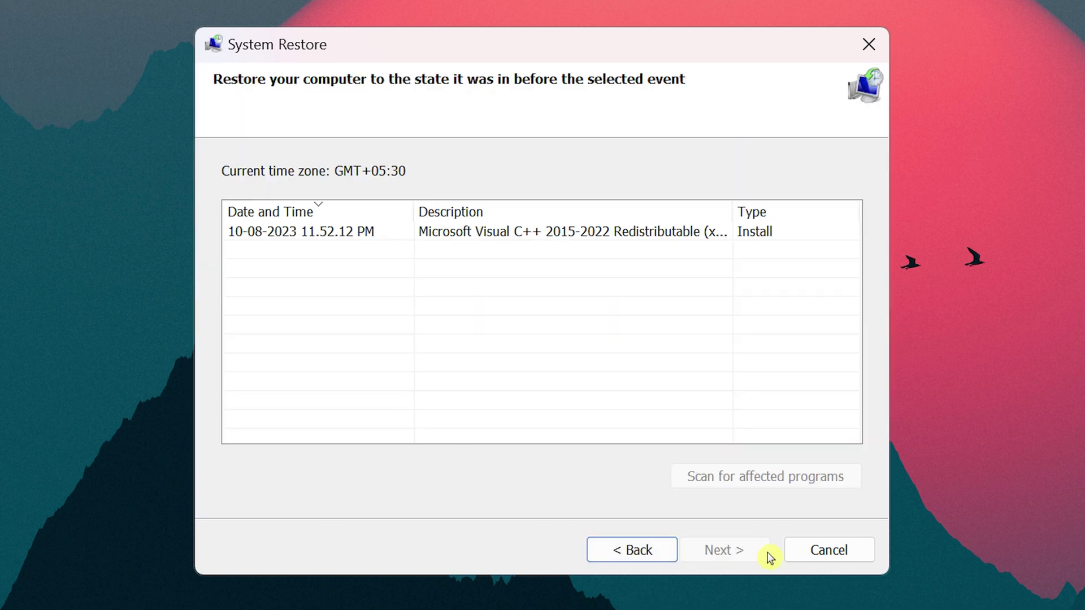
left_click(364, 233)
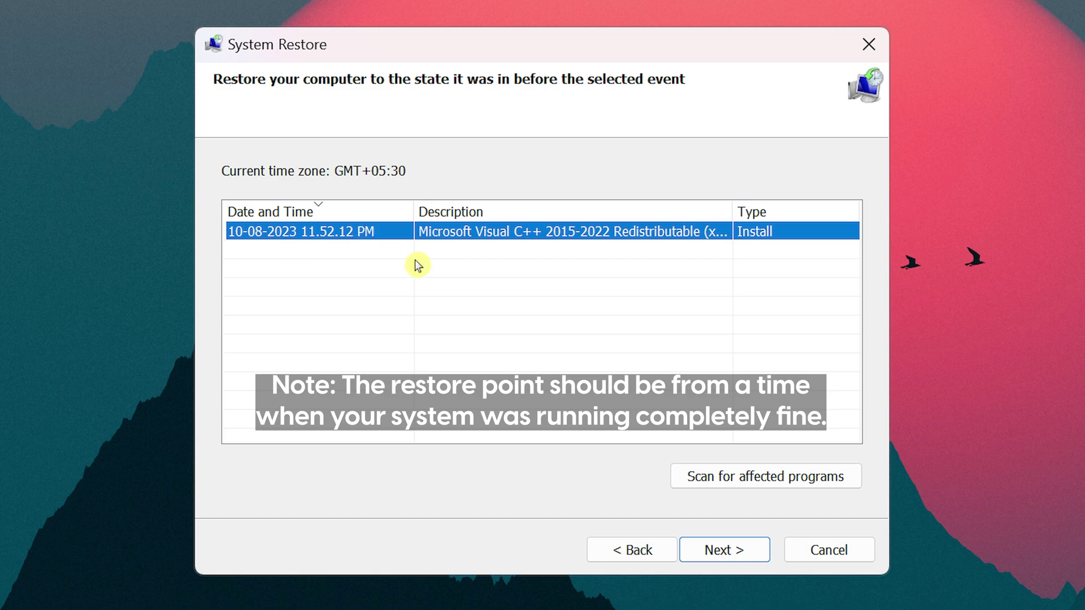
left_click(753, 551)
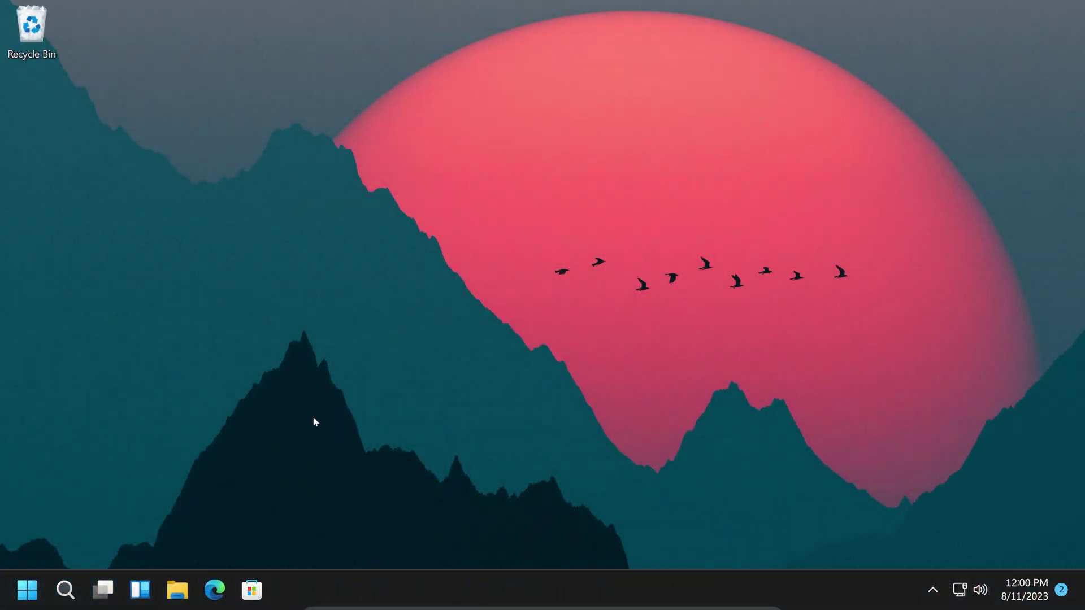
- Open Settings from Start, scroll the System page, and go to Recovery
left_click(24, 592)
left_click(482, 185)
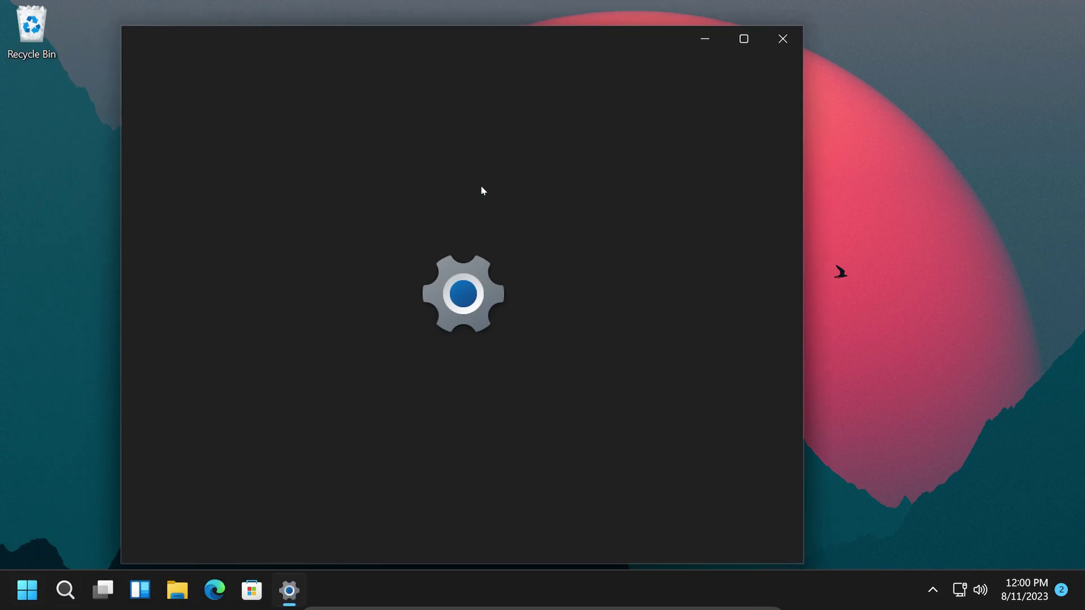
left_click_drag(453, 31, 531, 22)
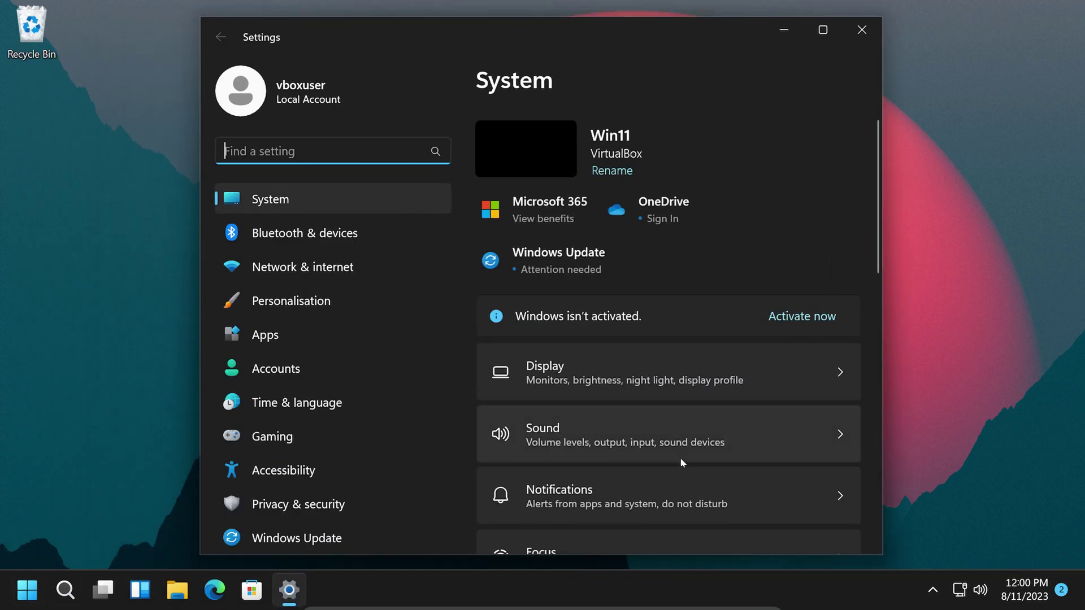
scroll(680, 437, "down", 5)
scroll(679, 433, "down", 5)
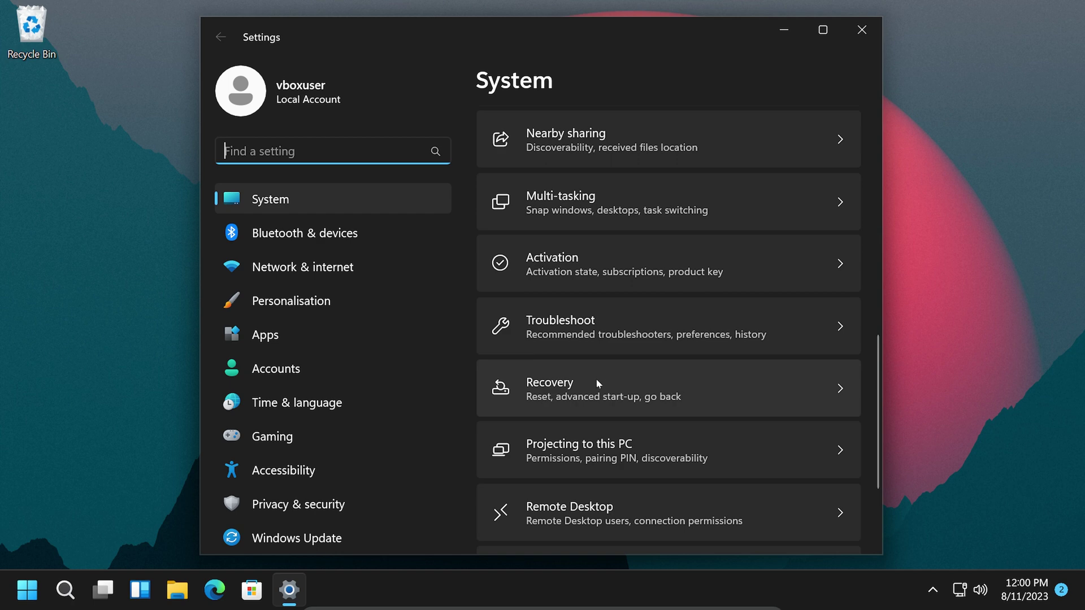
left_click(598, 390)
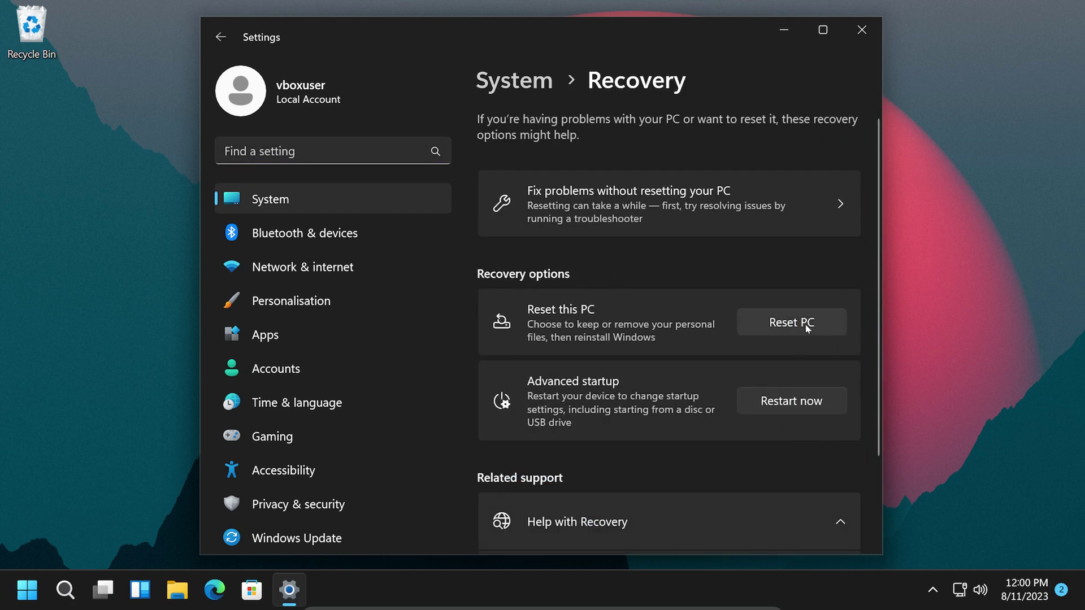
- Reset this PC with Keep my files and Local reinstall, accepting the additional settings
left_click(782, 329)
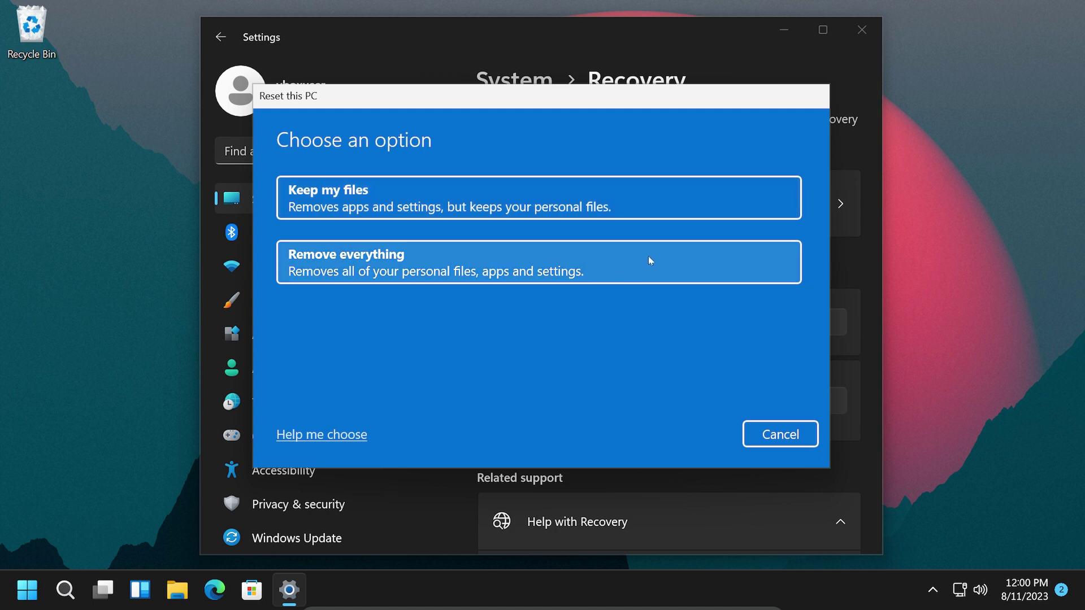
left_click(668, 194)
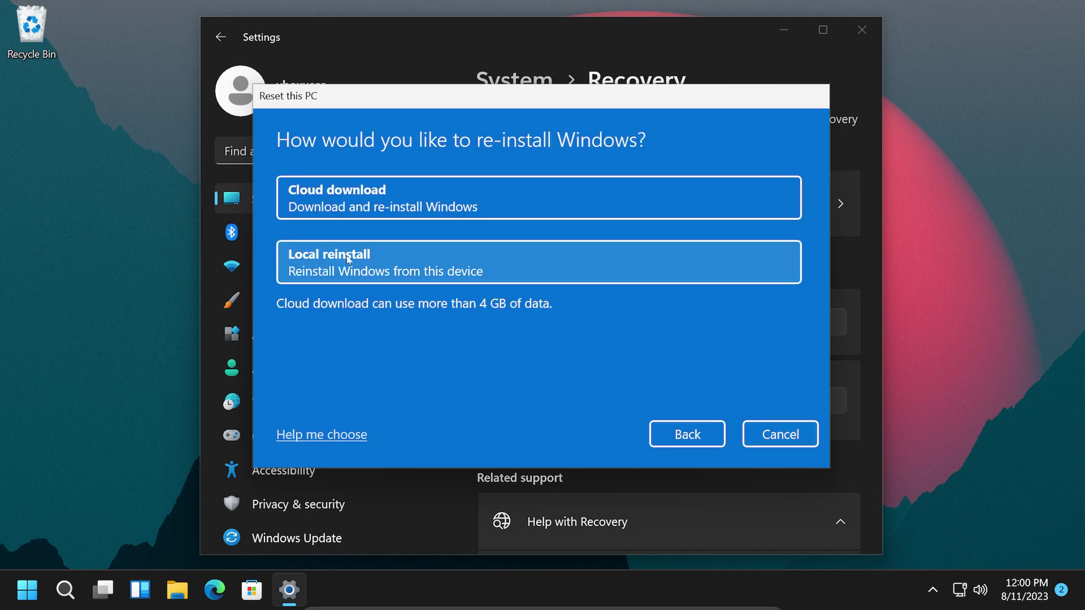
left_click(382, 264)
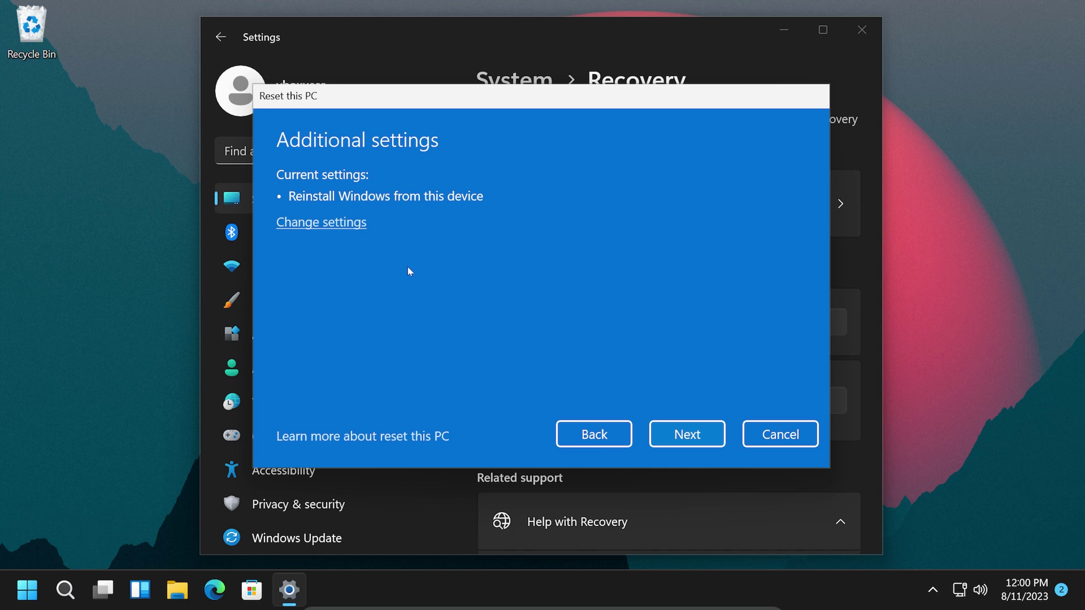
left_click(701, 432)
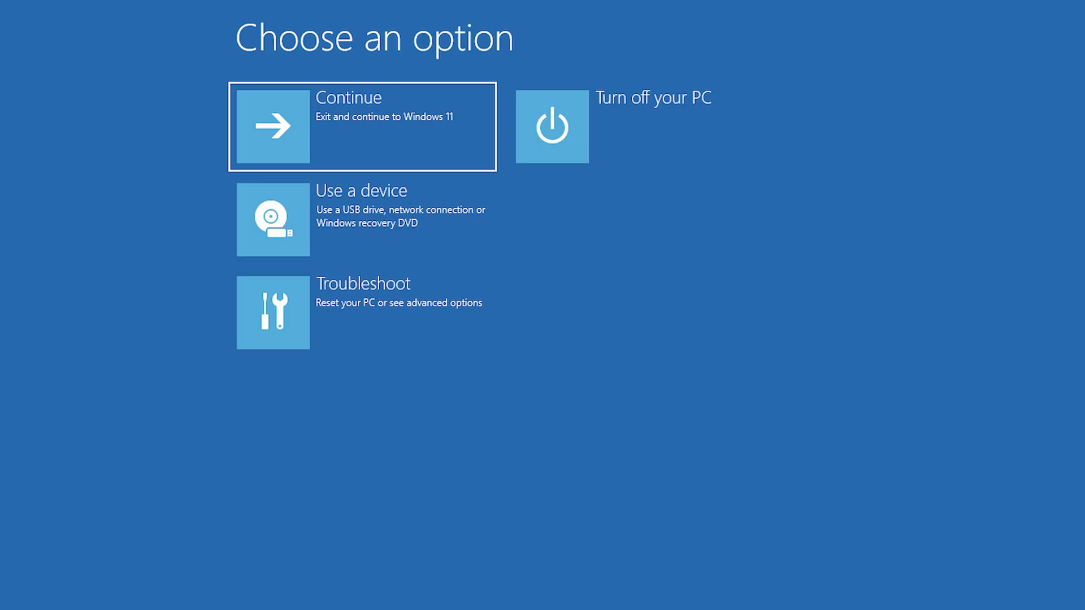
- Navigate Troubleshoot > Advanced options > Start-up Settings in the recovery environment
key("Down")
key("Down")
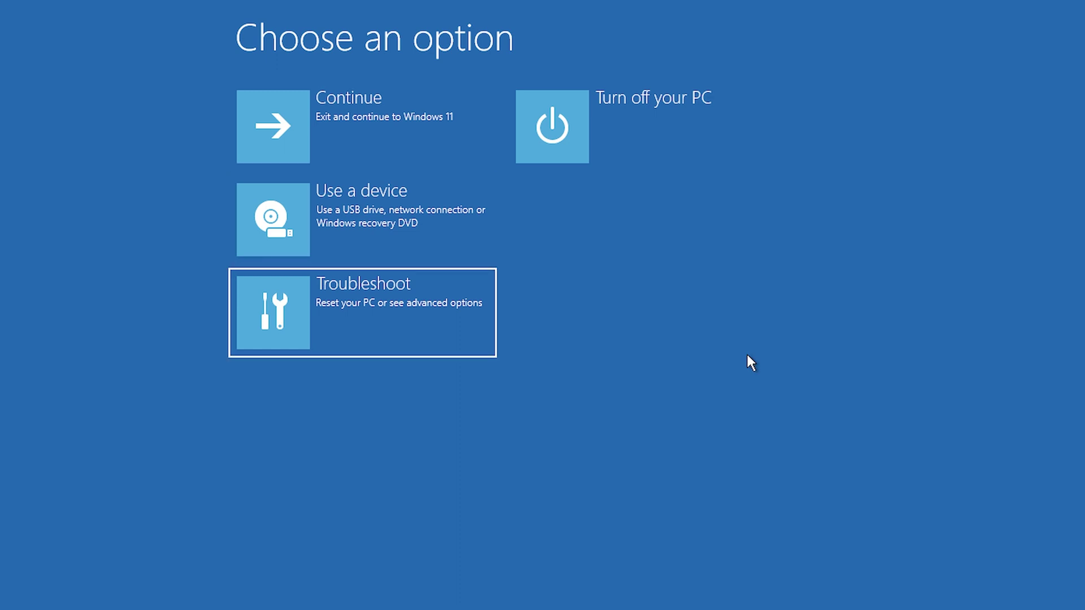
left_click(402, 328)
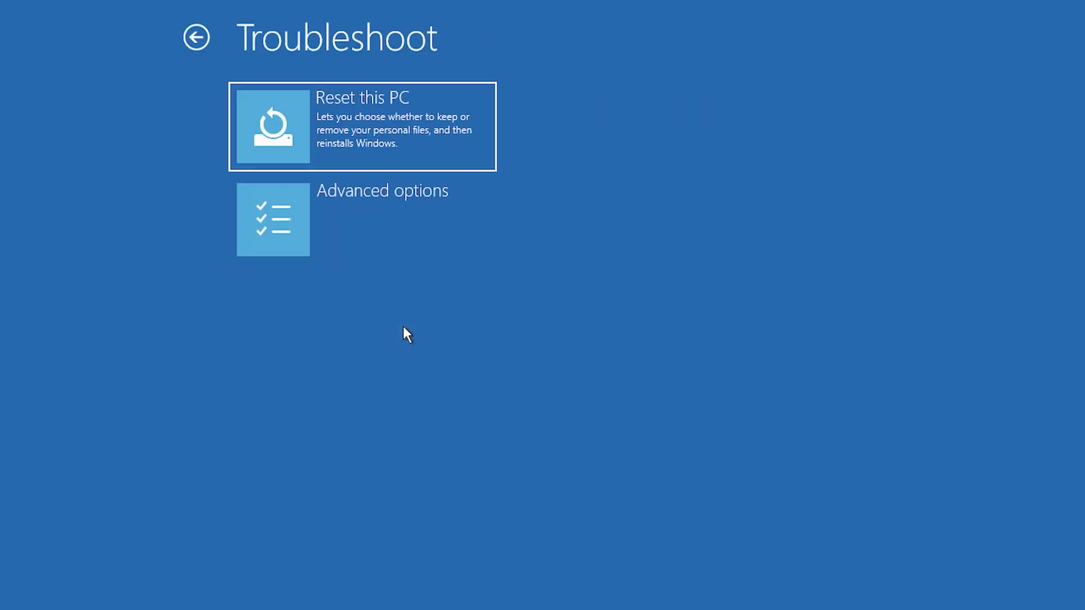
key("Down")
left_click(372, 220)
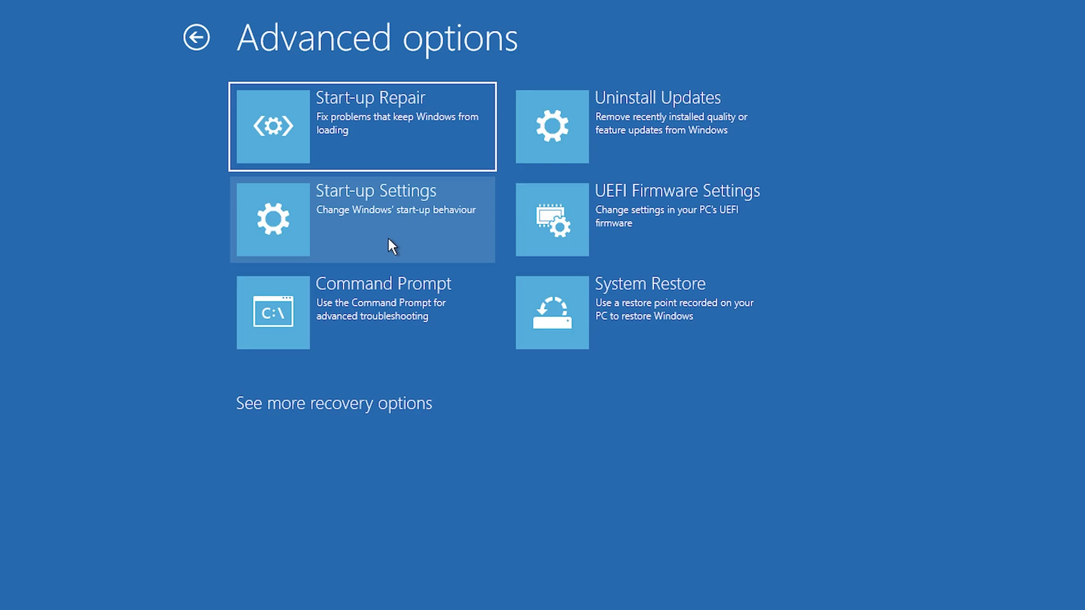
key("Down")
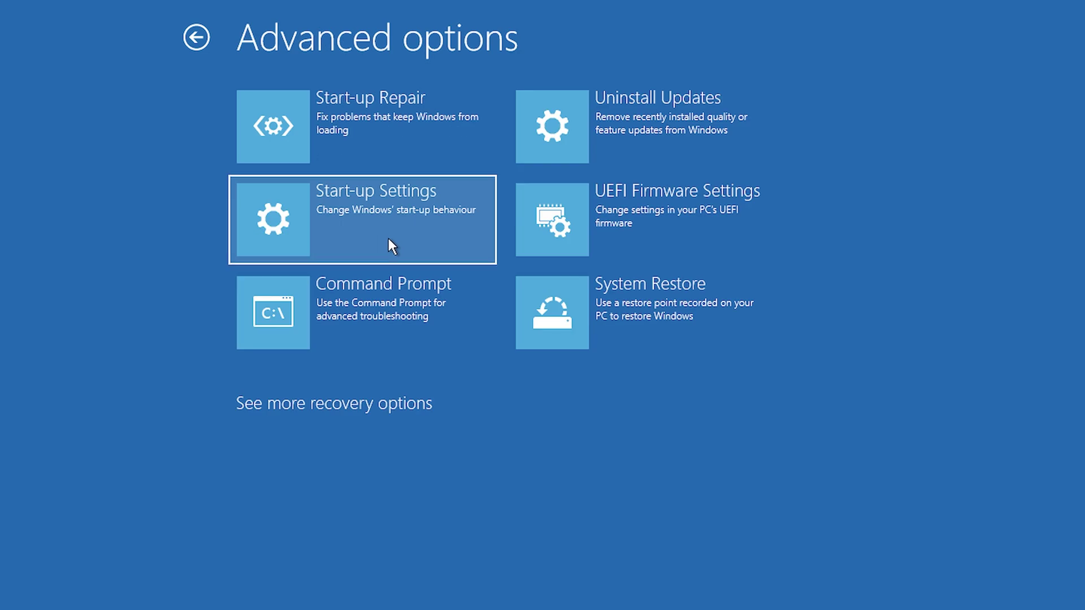
left_click(343, 232)
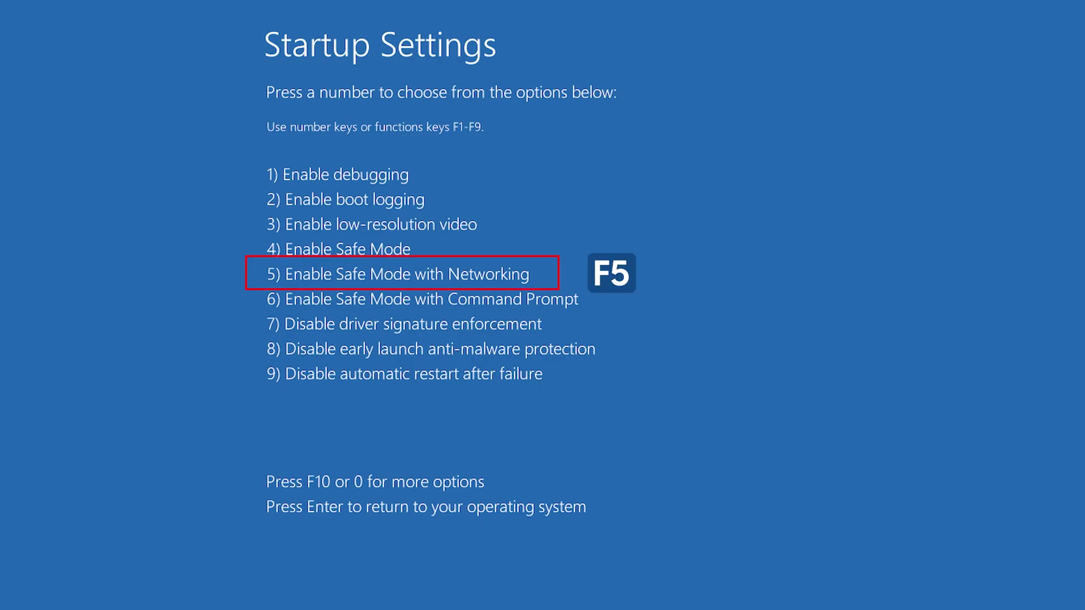
- Select option 5 with F5 to boot into Safe Mode with Networking
key("F5")
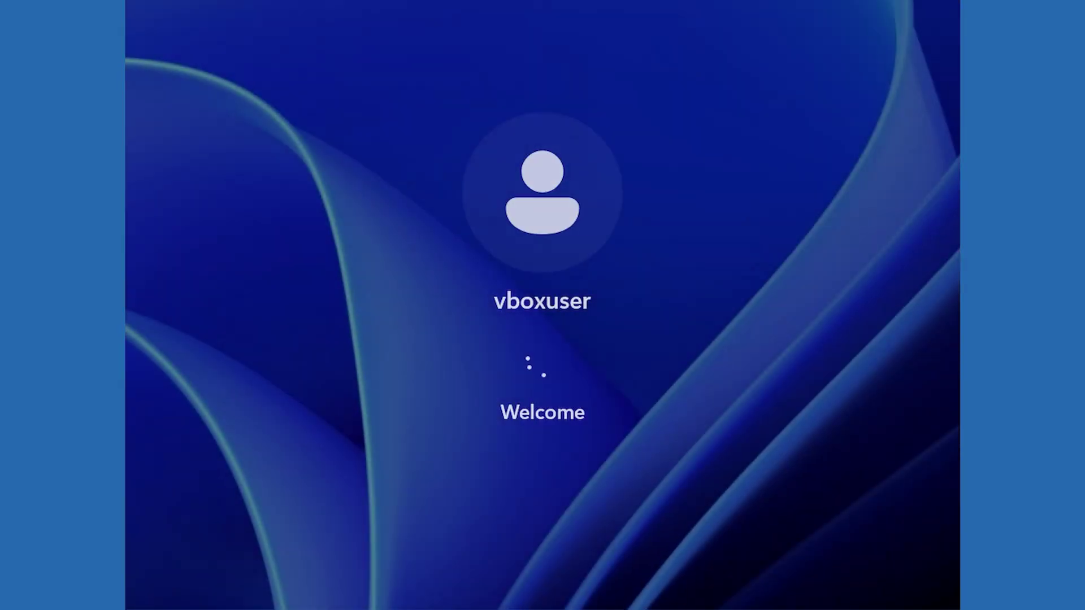